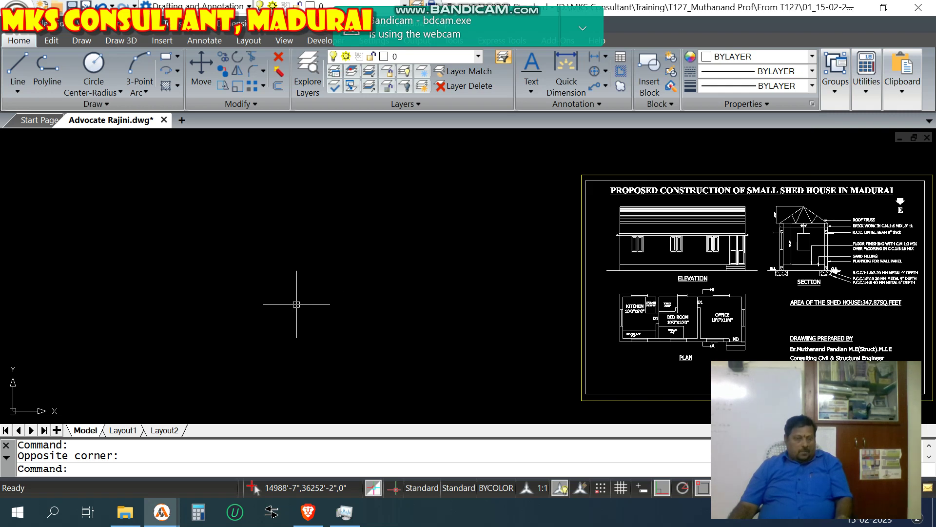
# Draw a rectangle 11.7 by 8.3 units in the empty space beside the shed house drawing
pyautogui.write('rec')
pyautogui.press('Return')
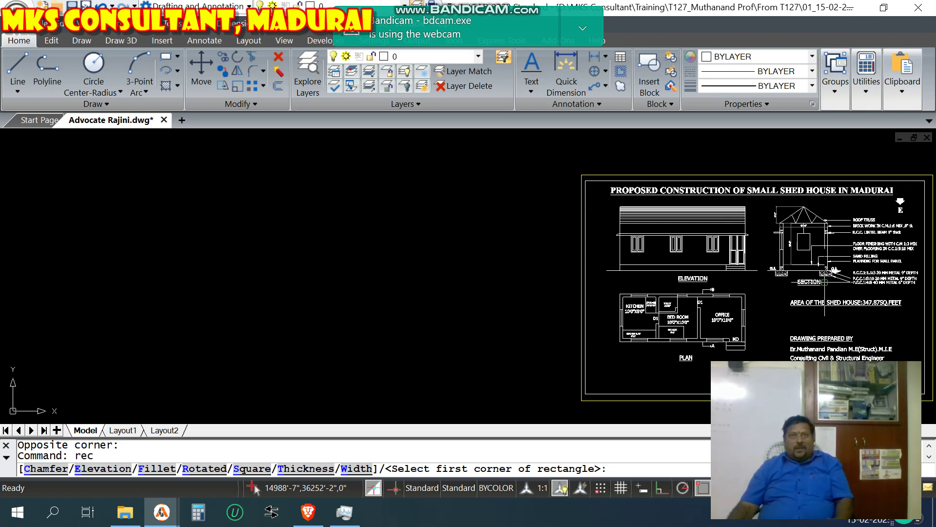
pyautogui.click(207, 343)
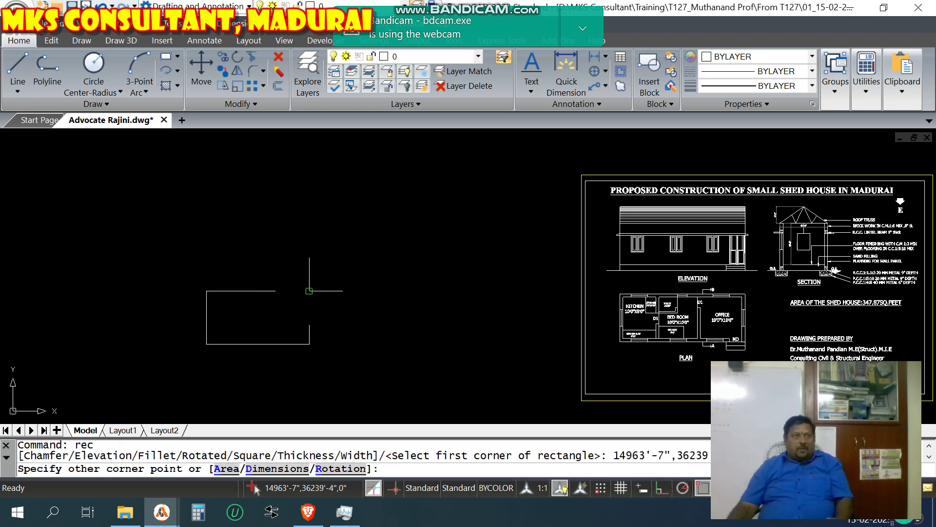
pyautogui.write('@11.7,8.3')
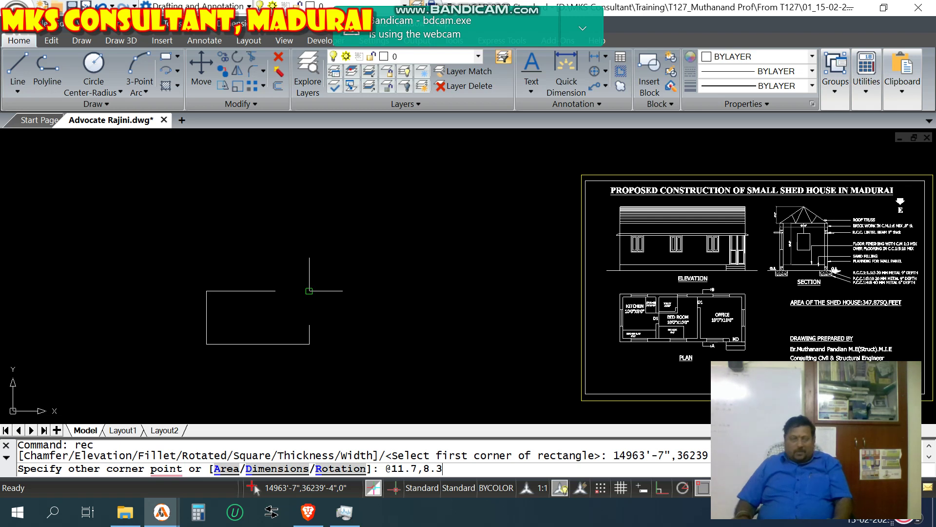
pyautogui.press('Return')
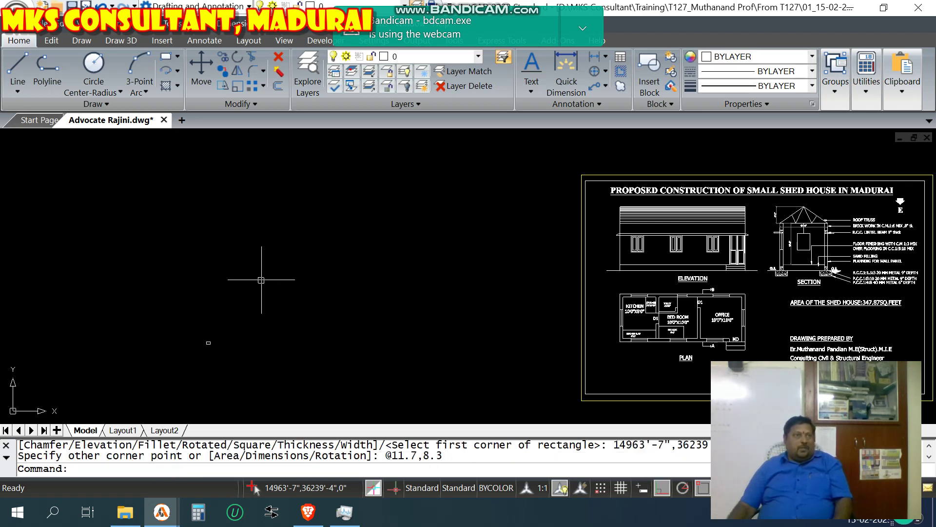
# Draw a second rectangle 11.4 by 8 units beside the first one
pyautogui.scroll(3, 220, 331)
pyautogui.scroll(8, 244, 279)
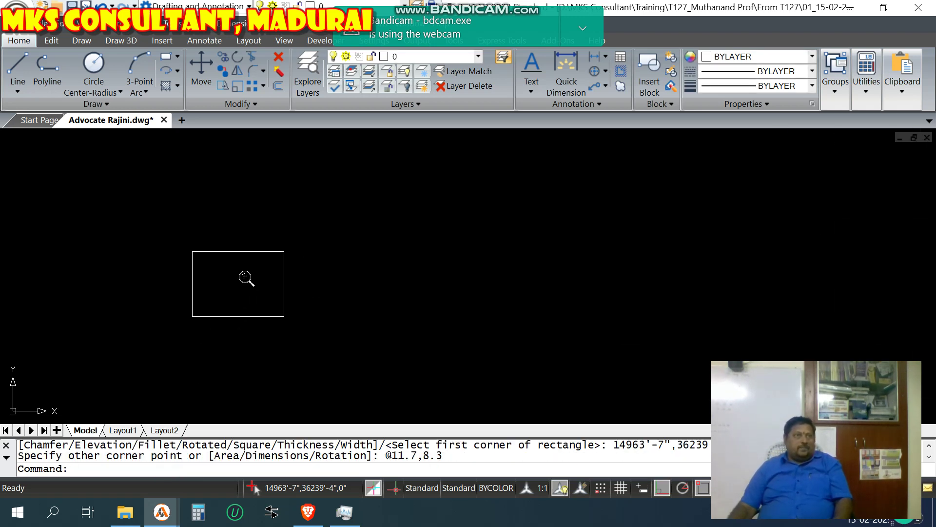
pyautogui.moveTo(530, 357); pyautogui.dragTo(479, 317)
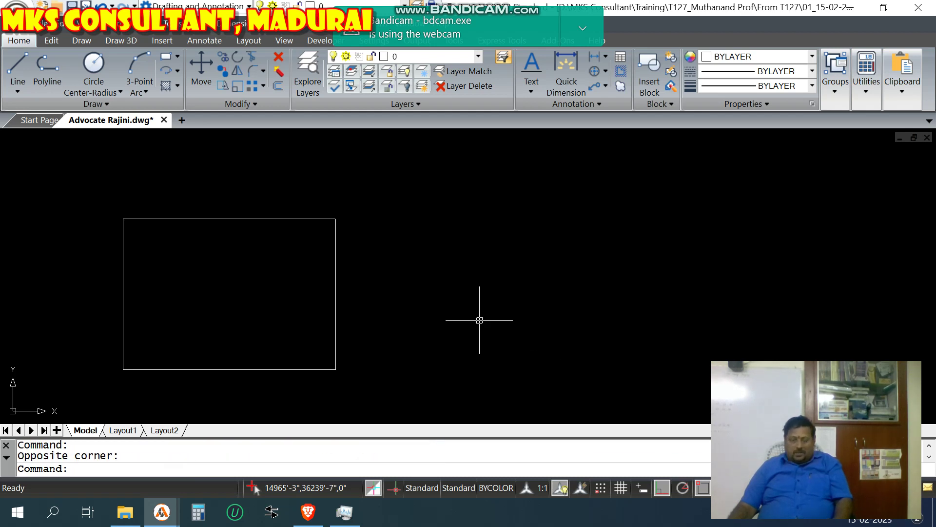
pyautogui.write('rec')
pyautogui.press('Return')
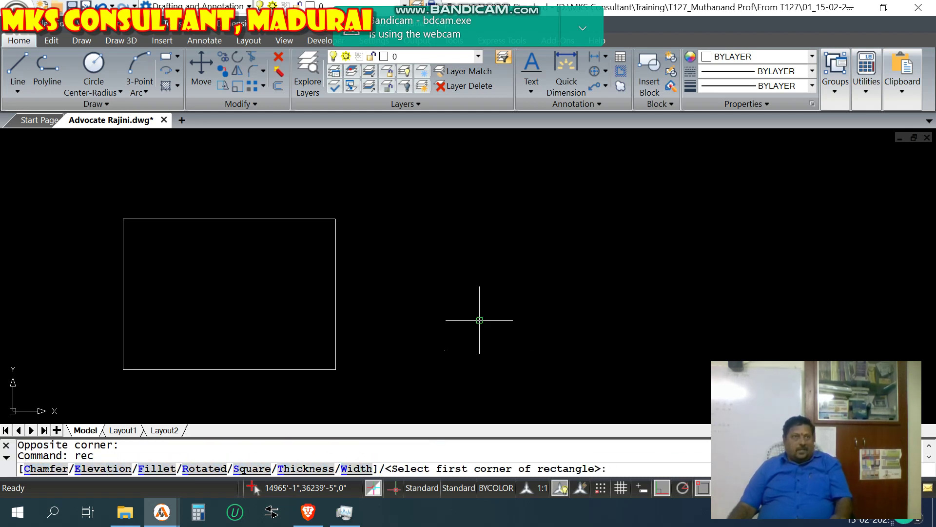
pyautogui.click(444, 350)
pyautogui.write('@')
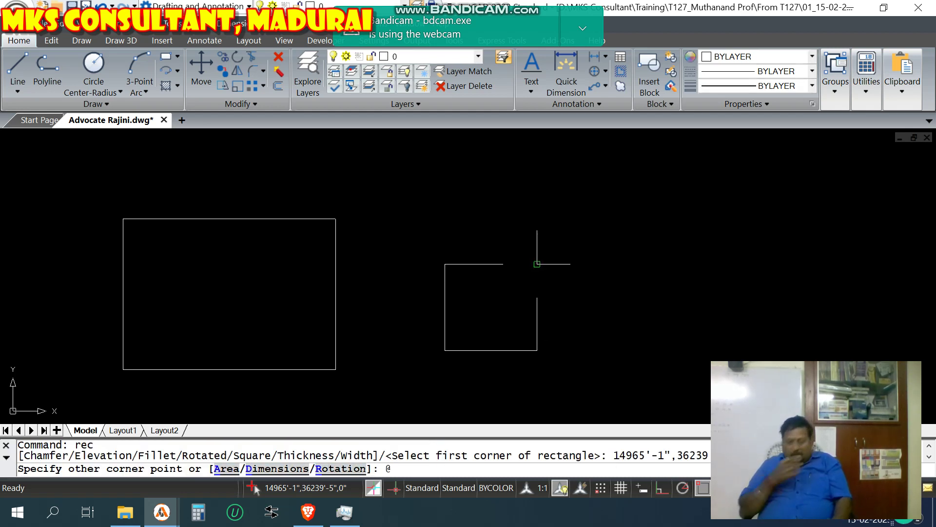
pyautogui.write('11.4,8')
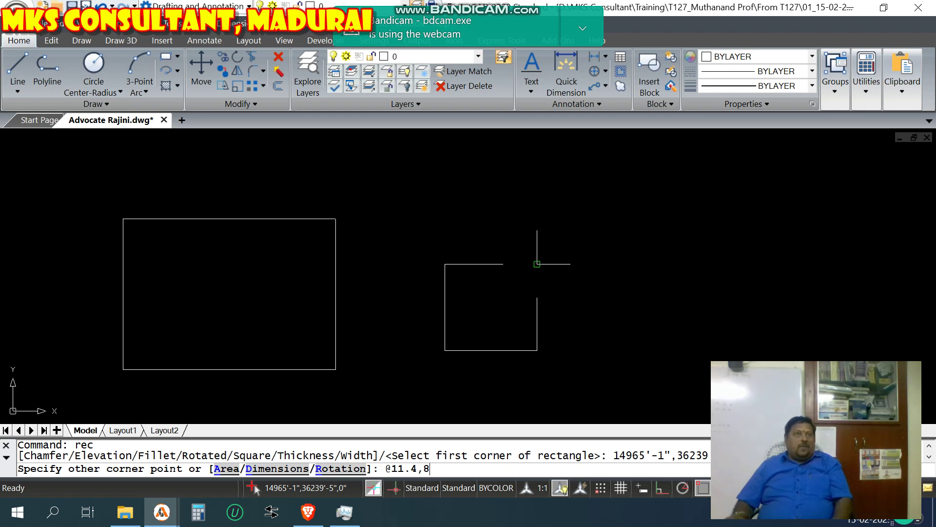
pyautogui.press('Return')
# Move the 11.4 by 8 rectangle by its centre so it sits centred inside the larger rectangle
pyautogui.write('m')
pyautogui.press('Return')
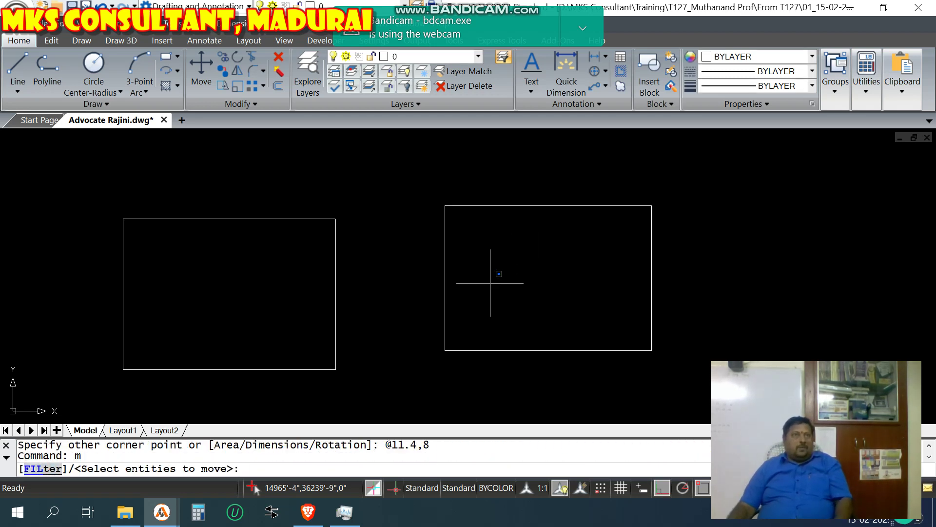
pyautogui.click(429, 313)
pyautogui.press('Return')
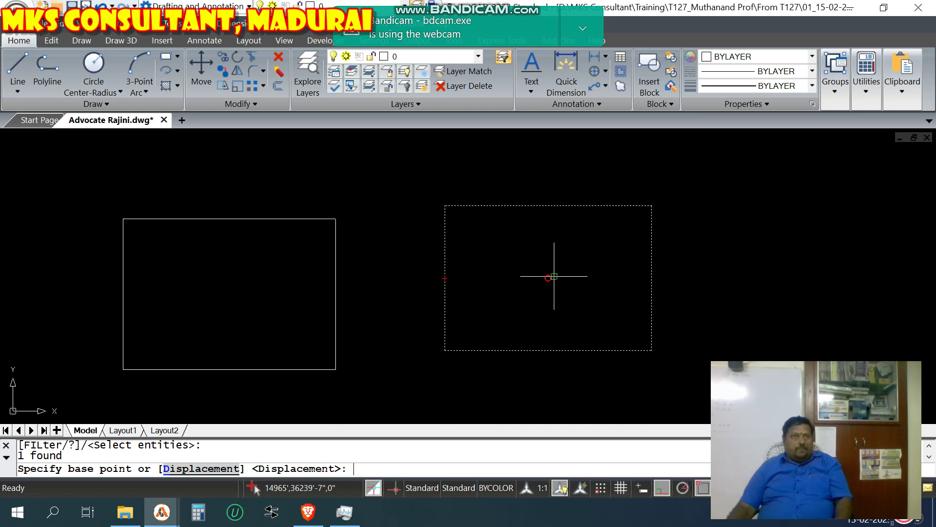
pyautogui.click(548, 278)
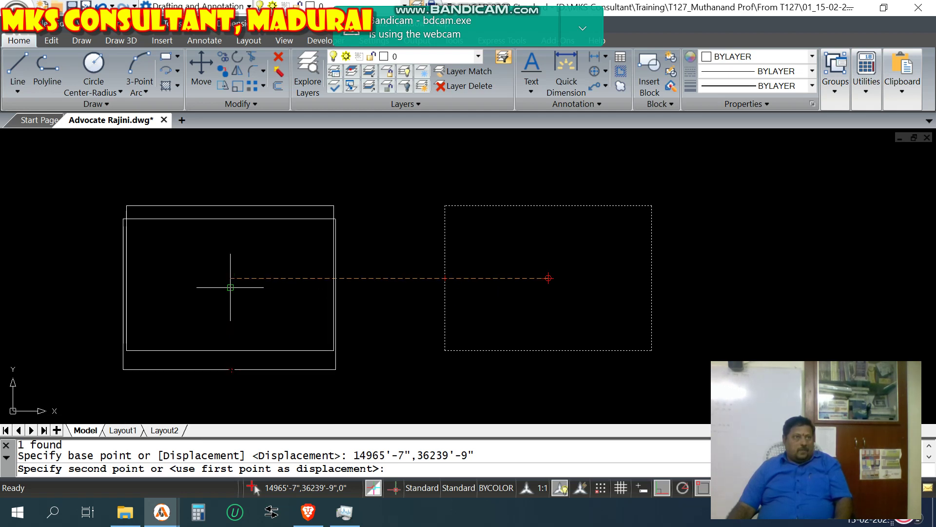
pyautogui.click(230, 294)
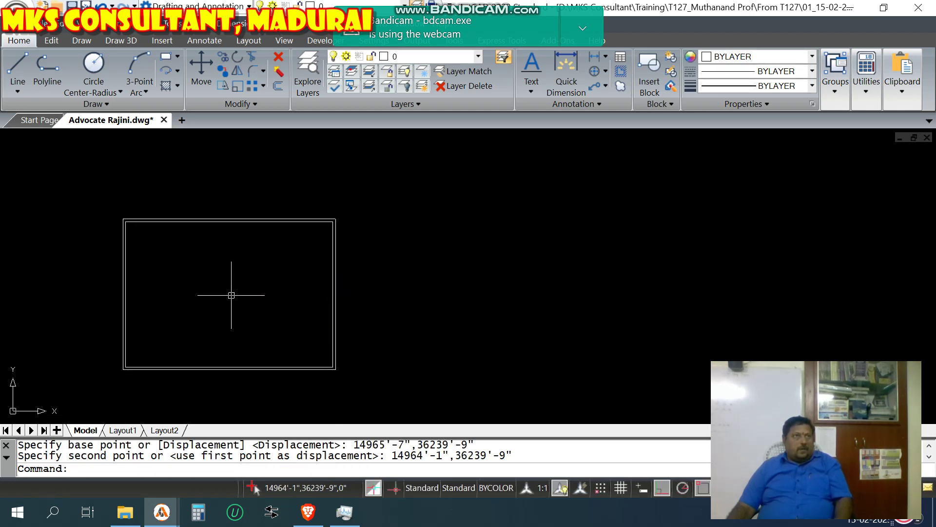
# Copy the two nested rectangles horizontally into the empty space beside the originals
pyautogui.scroll(-5, 220, 283)
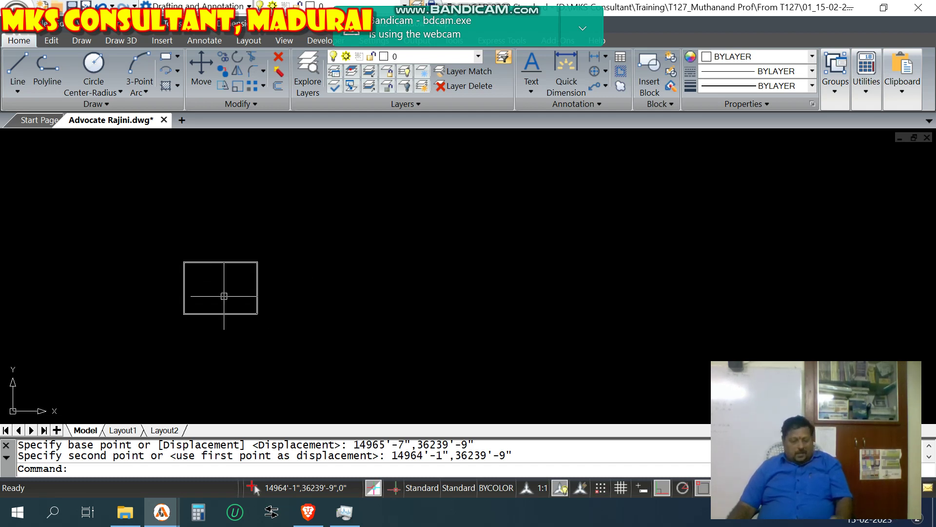
pyautogui.write('c')
pyautogui.press('Return')
pyautogui.click(187, 345)
pyautogui.press('Return')
pyautogui.click(219, 286)
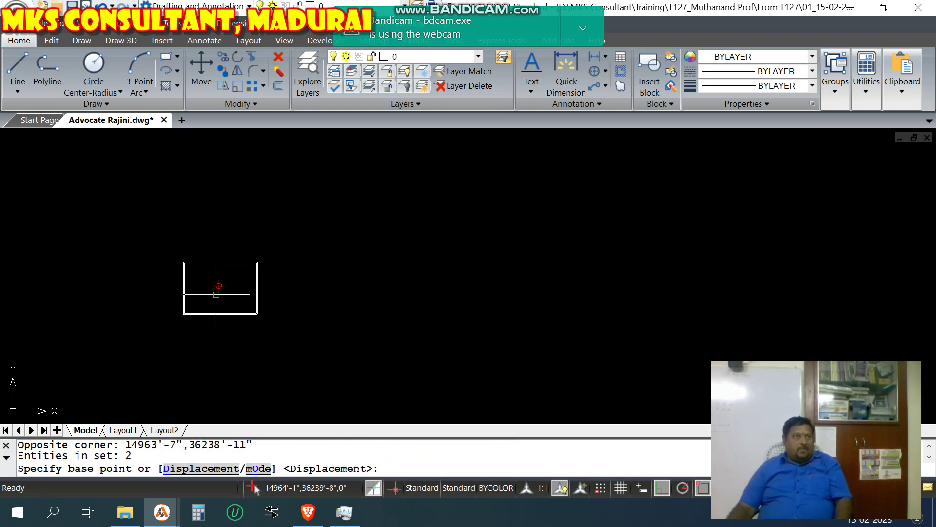
pyautogui.click(519, 302)
pyautogui.press('Escape')
# Try scaling the copied rectangles by a factor of 8 from their lower-left corner and undo the scaling
pyautogui.write('sc')
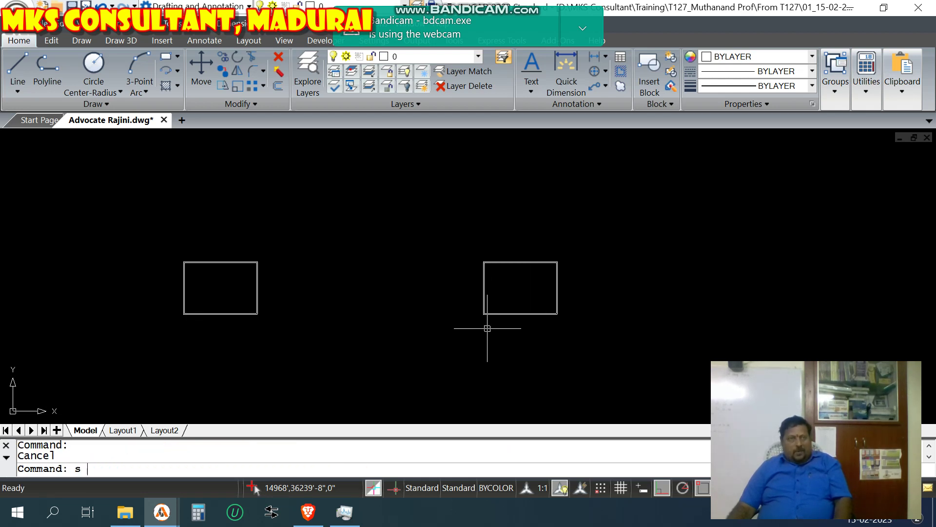
pyautogui.press('Return')
pyautogui.click(517, 293)
pyautogui.click(442, 336)
pyautogui.press('Return')
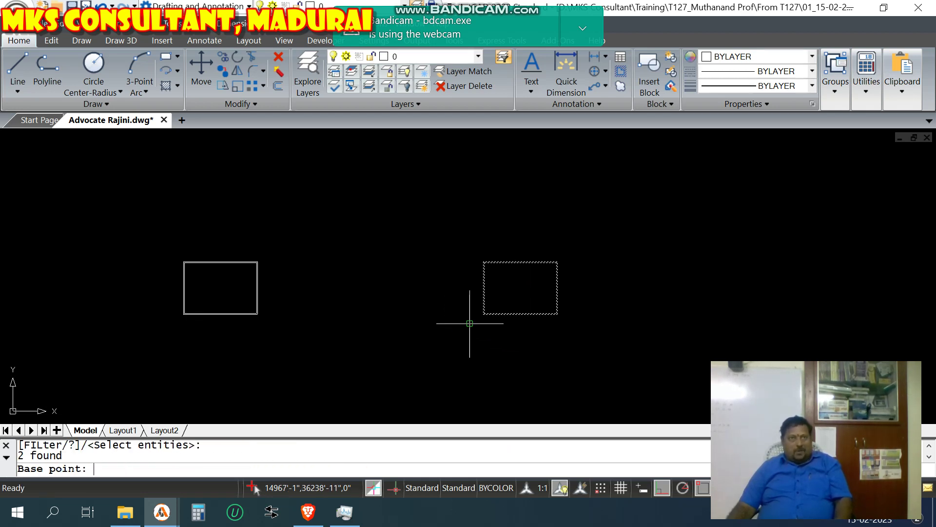
pyautogui.click(483, 314)
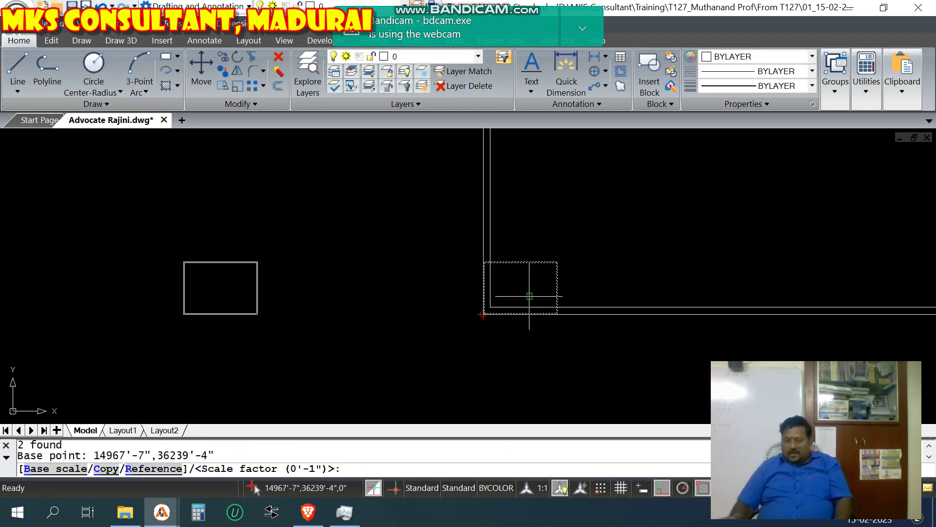
pyautogui.write('8')
pyautogui.press('Return')
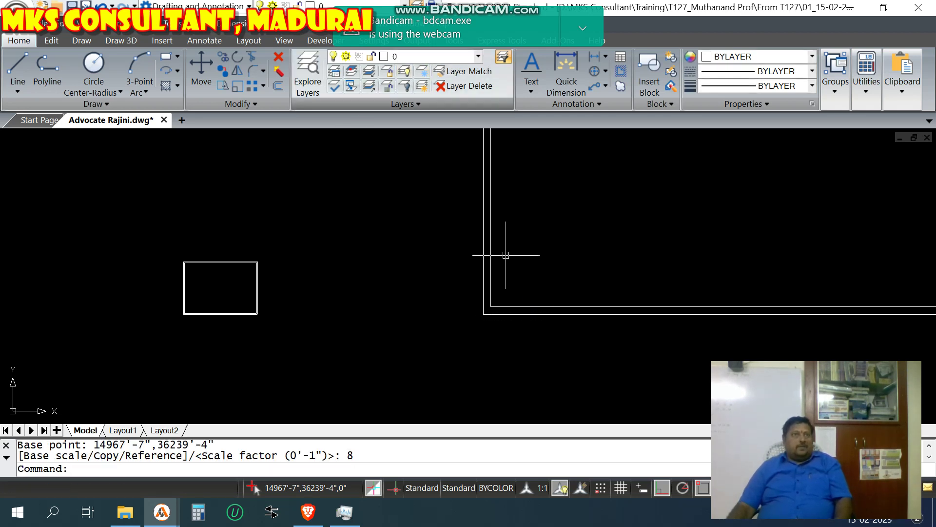
pyautogui.write('u')
pyautogui.press('Return')
pyautogui.write('u')
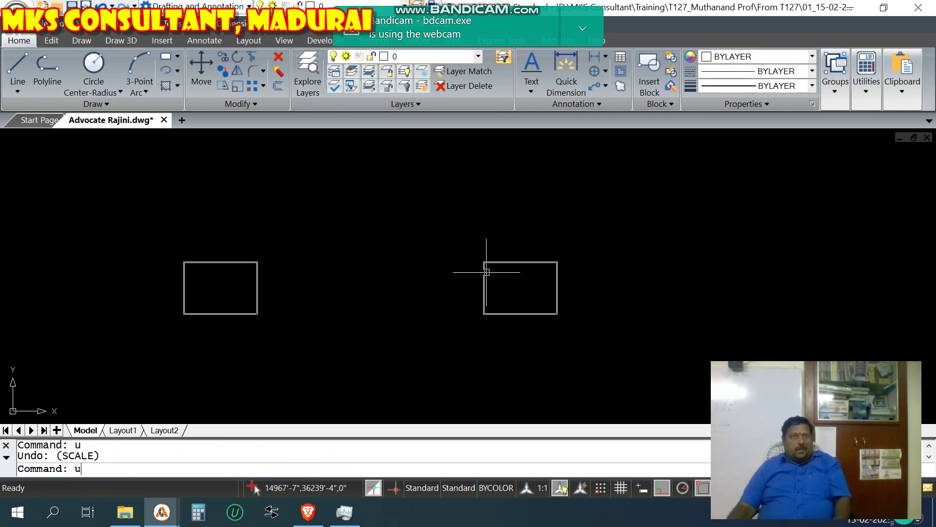
# Scale the copied pair of rectangles by a factor of 96 from the outer rectangle's lower-left corner
pyautogui.write('c')
pyautogui.press('Return')
pyautogui.click(508, 275)
pyautogui.click(448, 332)
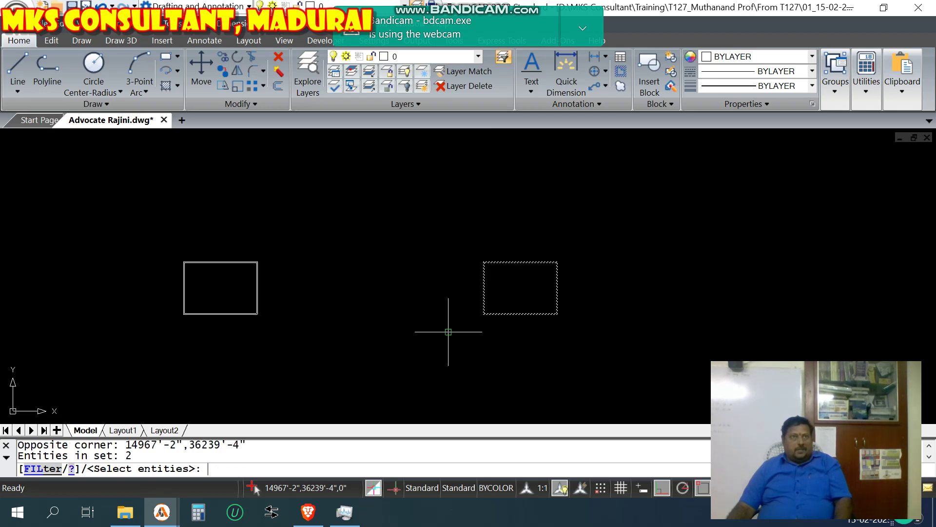
pyautogui.press('Return')
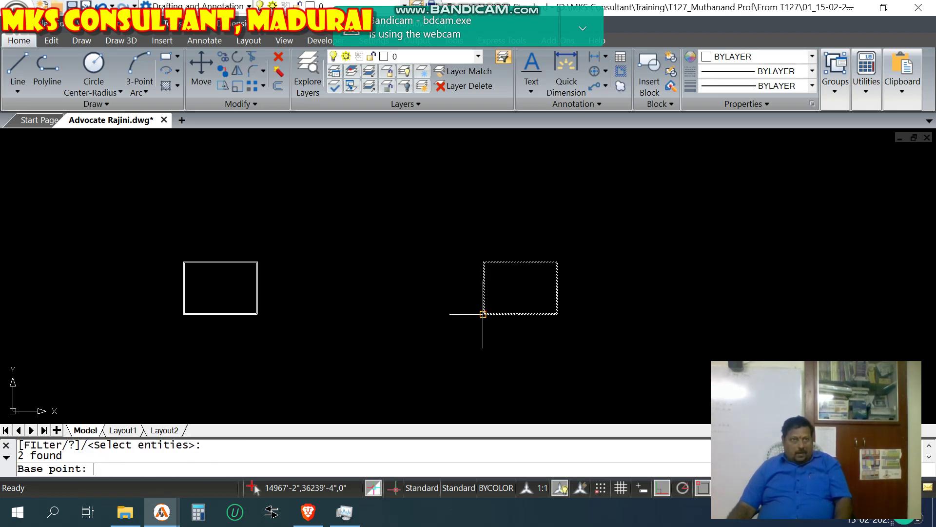
pyautogui.click(482, 314)
pyautogui.write('96')
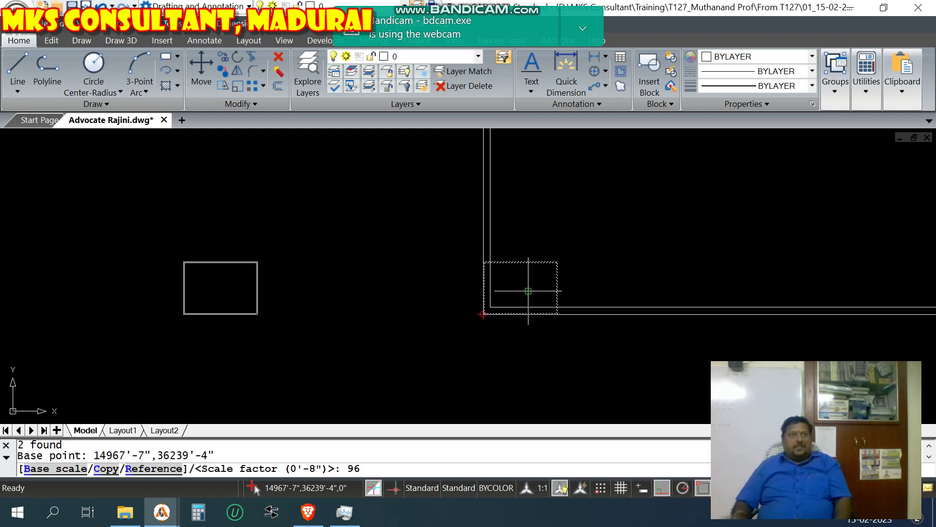
pyautogui.press('Return')
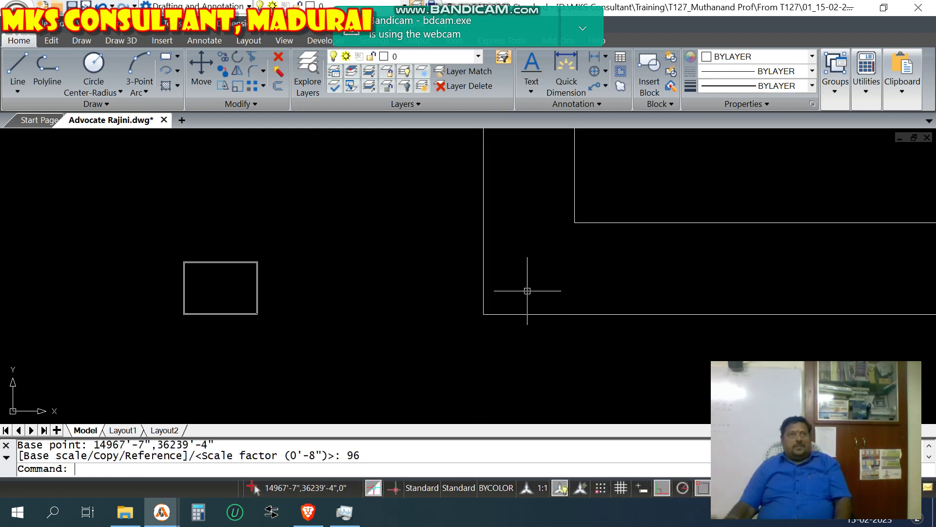
# Move the enlarged sheet frame over the shed house drawing with ortho mode off, so it encloses the whole drawing
pyautogui.scroll(-4, 400, 364)
pyautogui.scroll(-5, 402, 361)
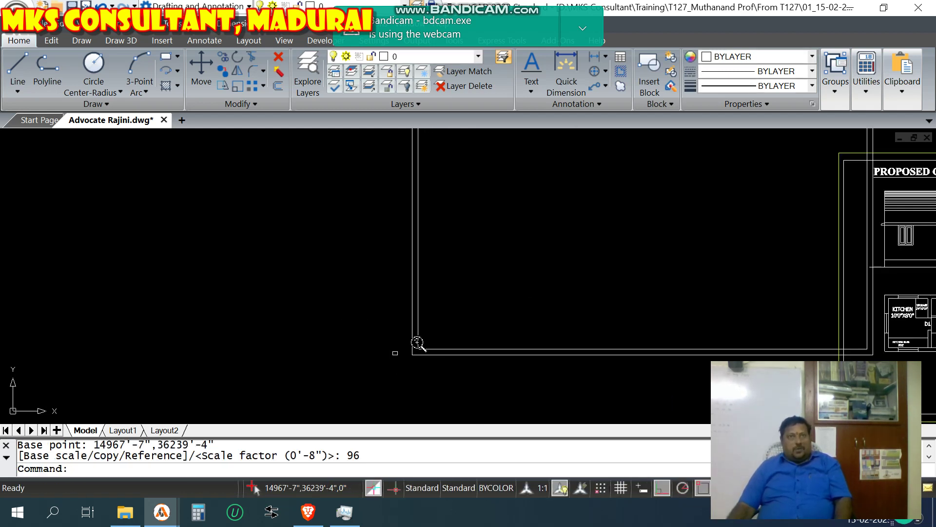
pyautogui.write('m')
pyautogui.press('Return')
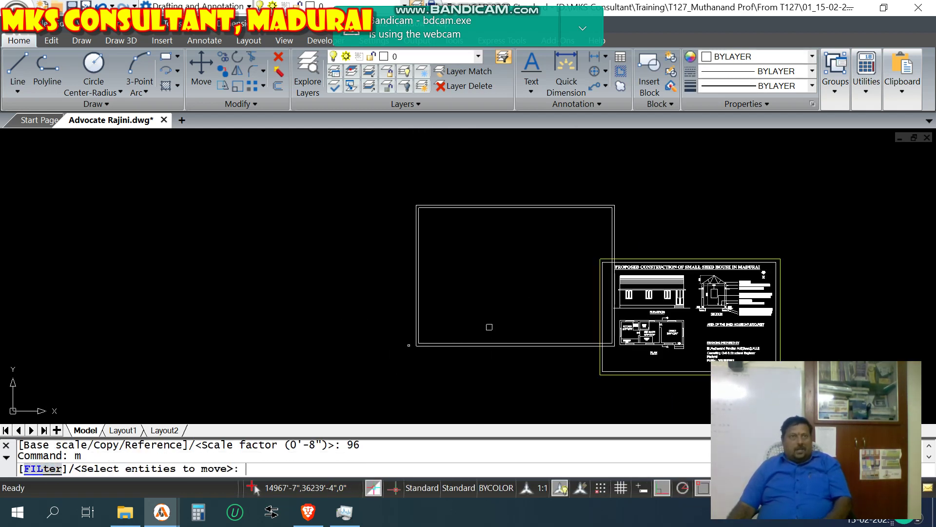
pyautogui.click(557, 321)
pyautogui.scroll(-2, 472, 252)
pyautogui.press('Return')
pyautogui.click(502, 264)
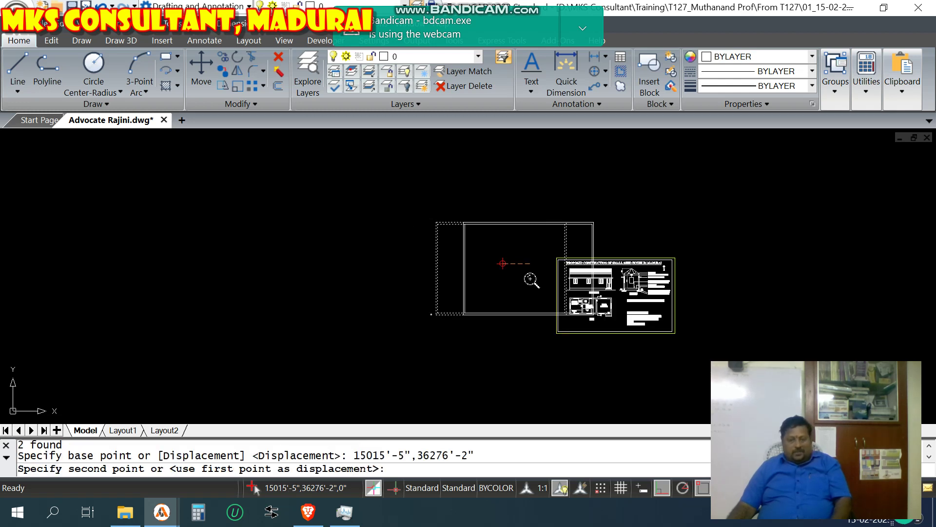
pyautogui.scroll(3, 449, 247)
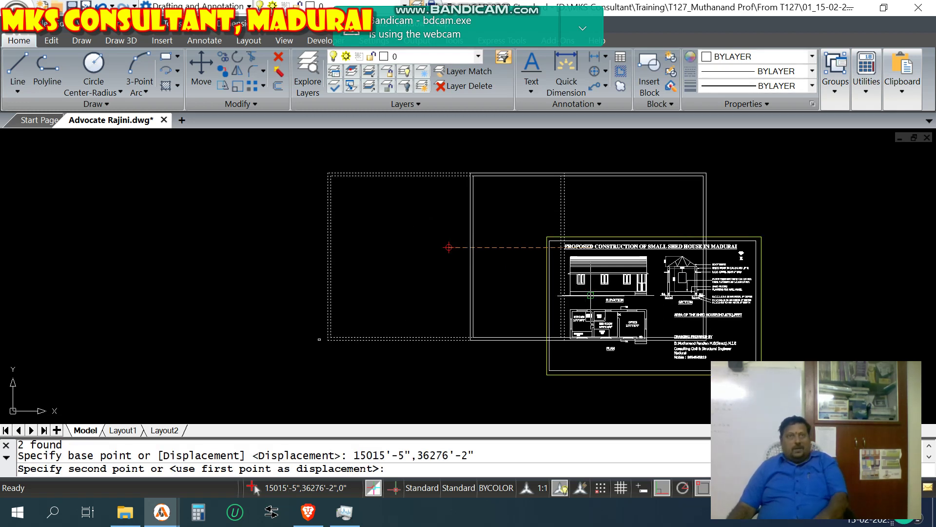
pyautogui.press('F8')
pyautogui.scroll(-1, 450, 237)
pyautogui.scroll(2, 594, 283)
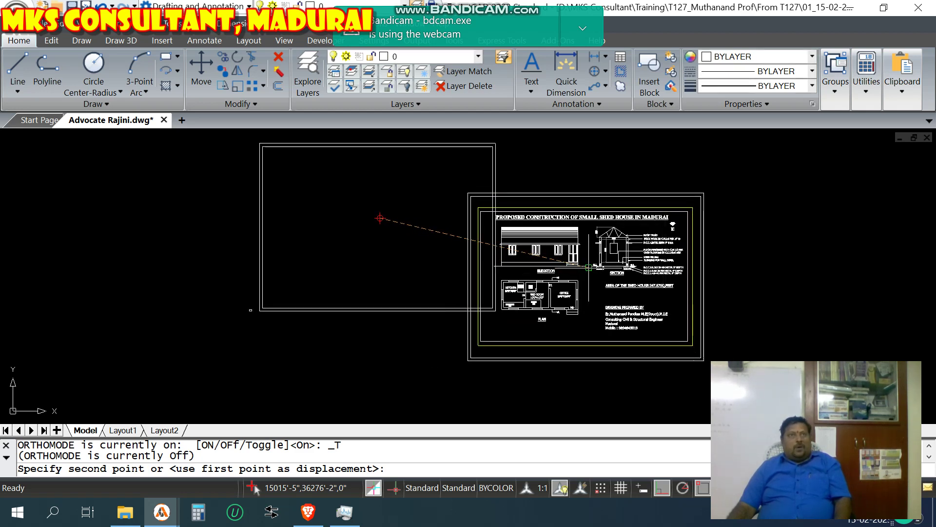
pyautogui.click(587, 267)
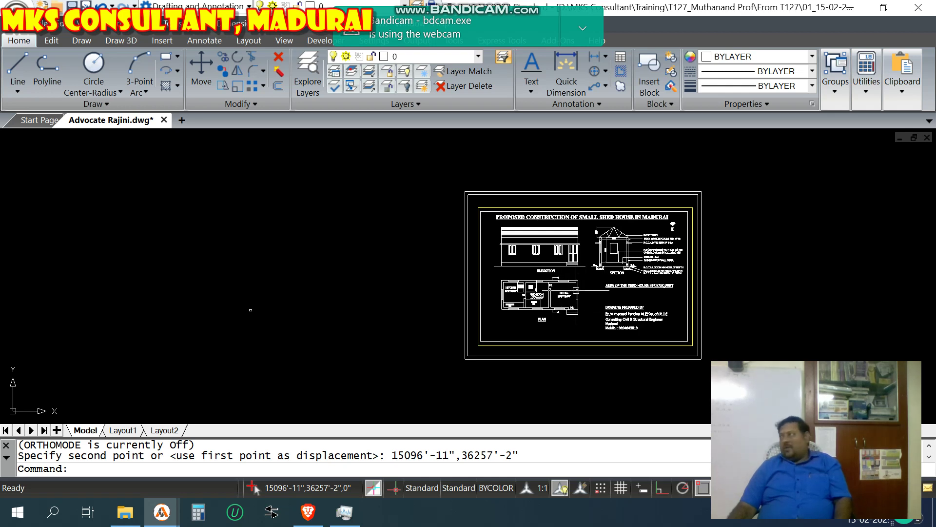
# Copy the small original pair of rectangles to an empty spot above and to the left of it
pyautogui.scroll(-2, 421, 298)
pyautogui.scroll(5, 408, 299)
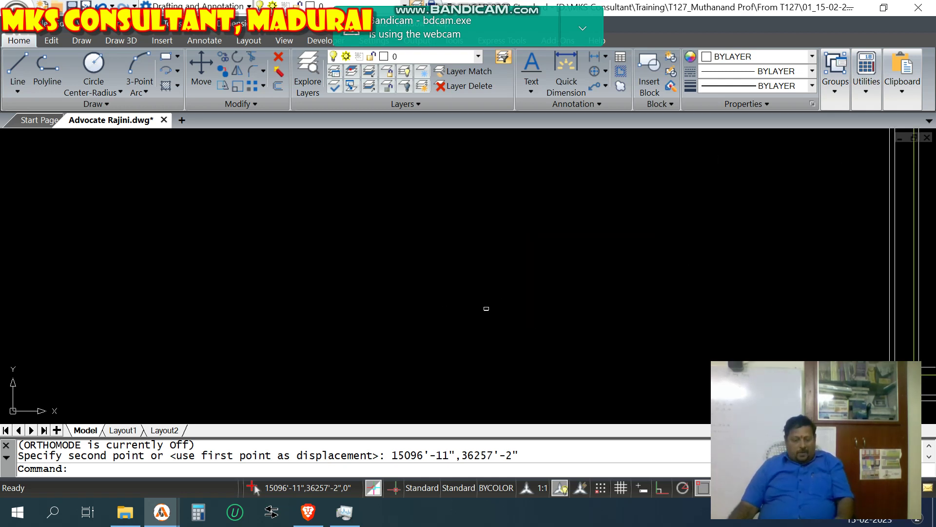
pyautogui.write('c')
pyautogui.press('Return')
pyautogui.click(498, 297)
pyautogui.click(469, 329)
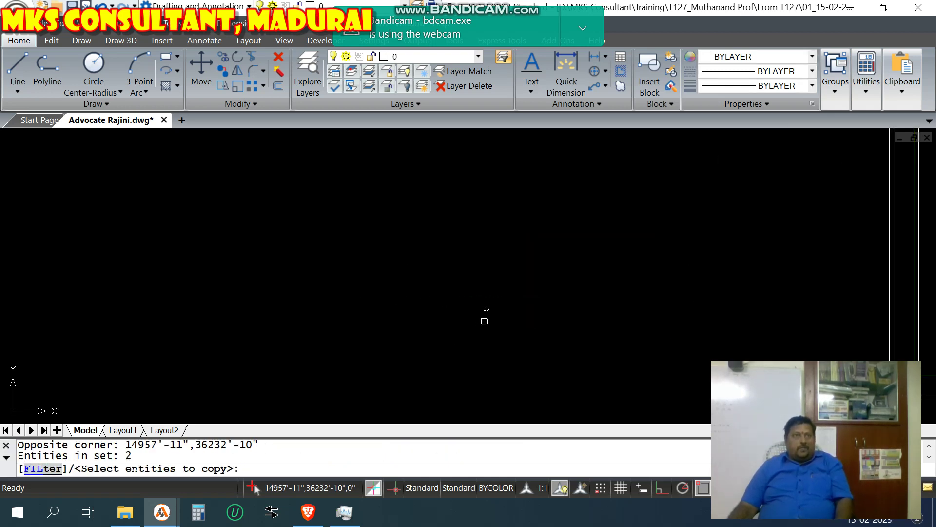
pyautogui.click(382, 233)
pyautogui.press('Escape')
pyautogui.press('Escape')
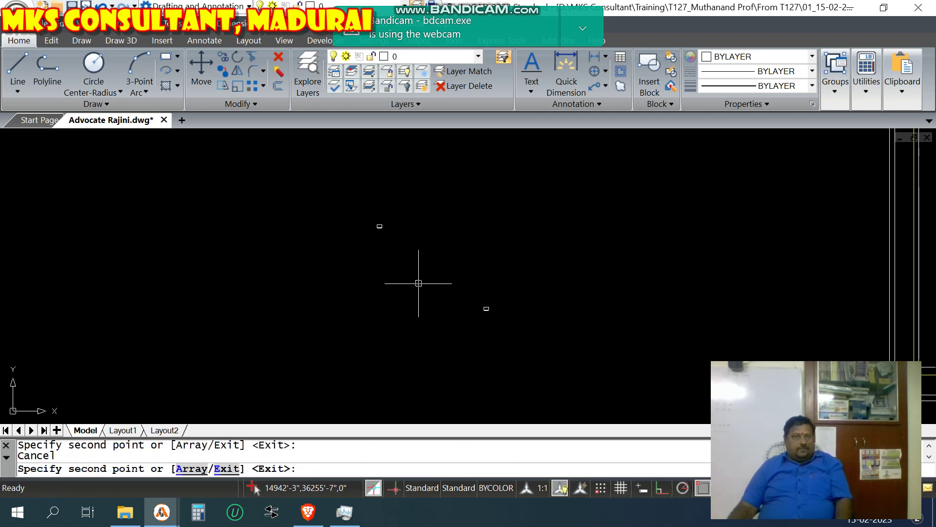
# Scale the newly copied pair of small rectangles by a factor of 72 from the outer rectangle's lower-left corner
pyautogui.scroll(2, 398, 278)
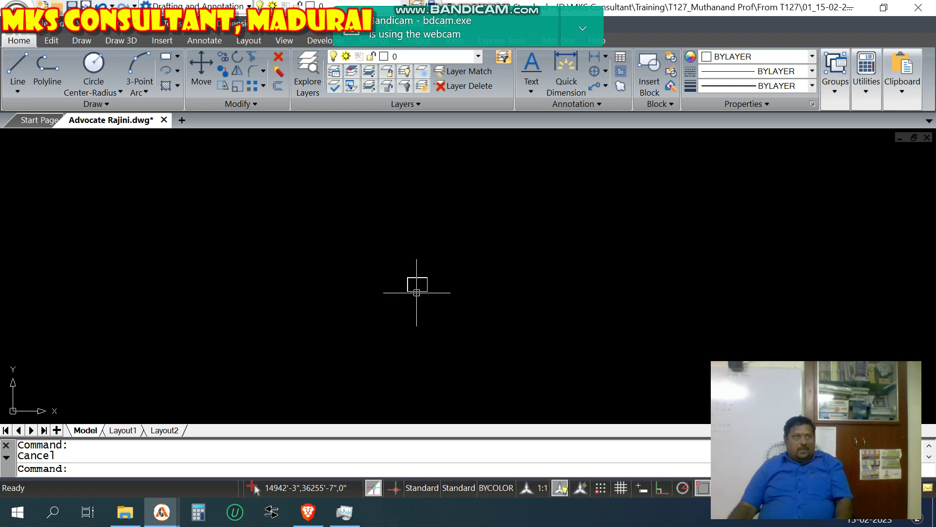
pyautogui.write('sc')
pyautogui.press('Return')
pyautogui.click(385, 252)
pyautogui.click(473, 318)
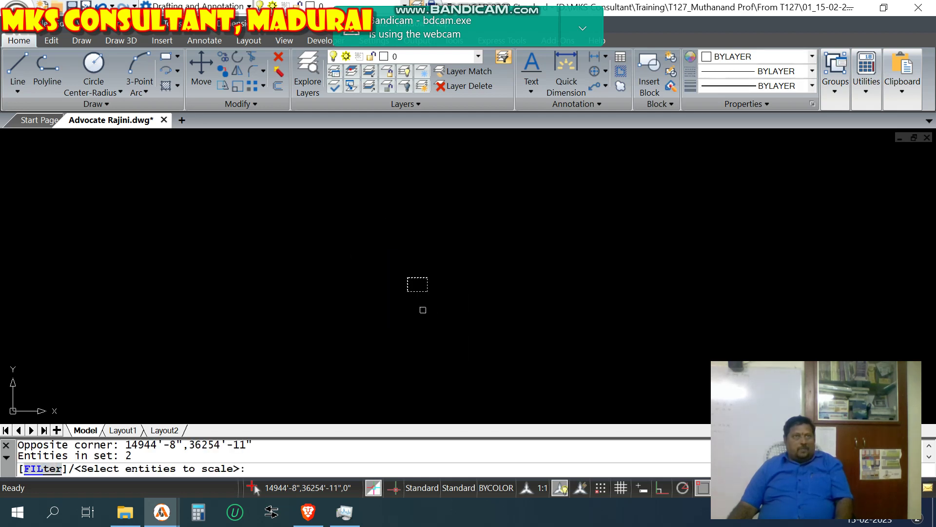
pyautogui.press('Return')
pyautogui.click(407, 291)
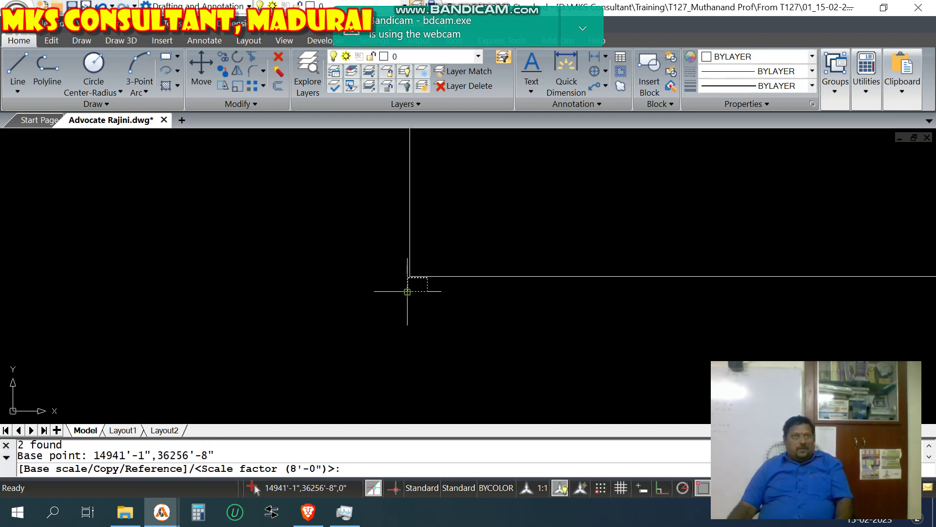
pyautogui.write('72')
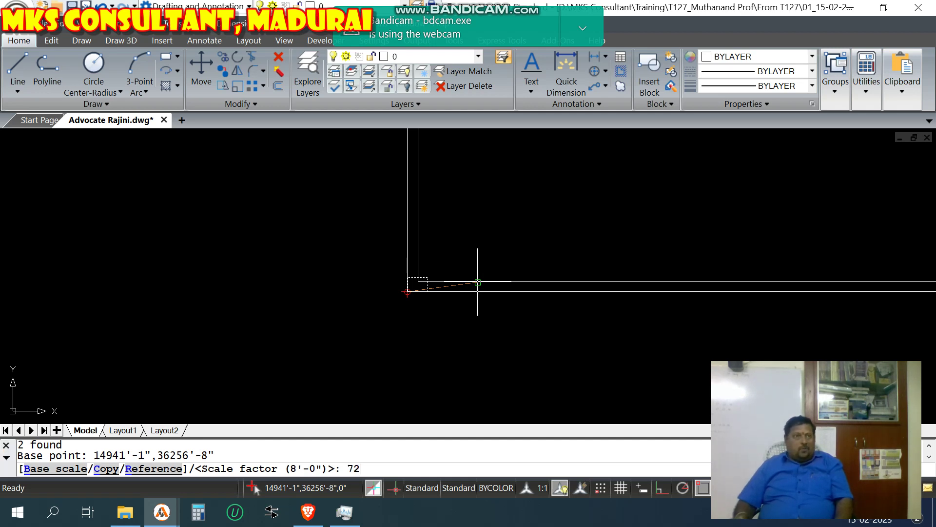
pyautogui.press('Return')
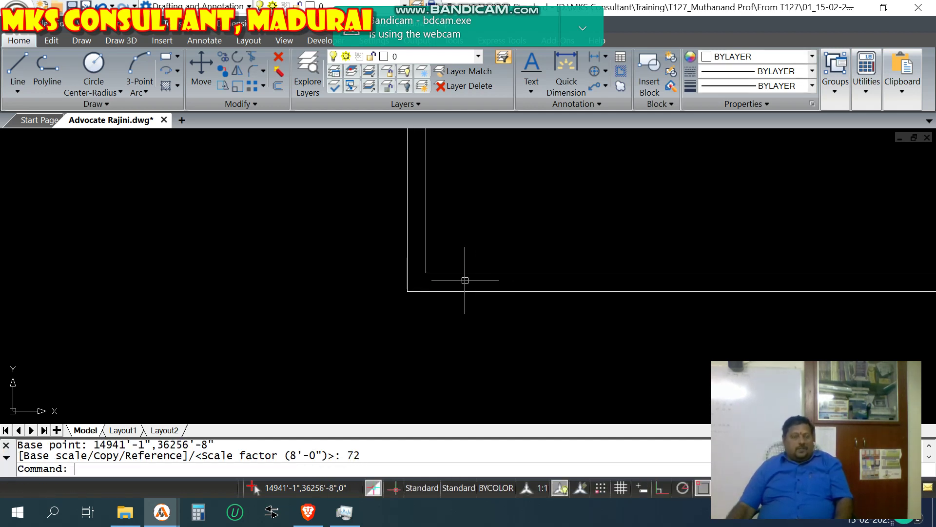
# Move the frame scaled by 72 over the shed house drawing to compare its size with the drawing
pyautogui.write('m')
pyautogui.press('Return')
pyautogui.click(529, 233)
pyautogui.click(444, 336)
pyautogui.scroll(-7, 312, 400)
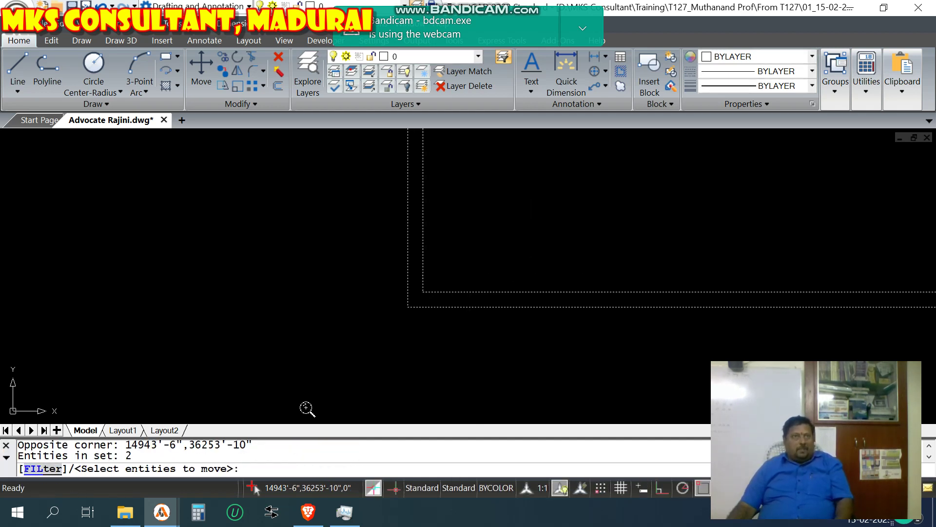
pyautogui.press('Return')
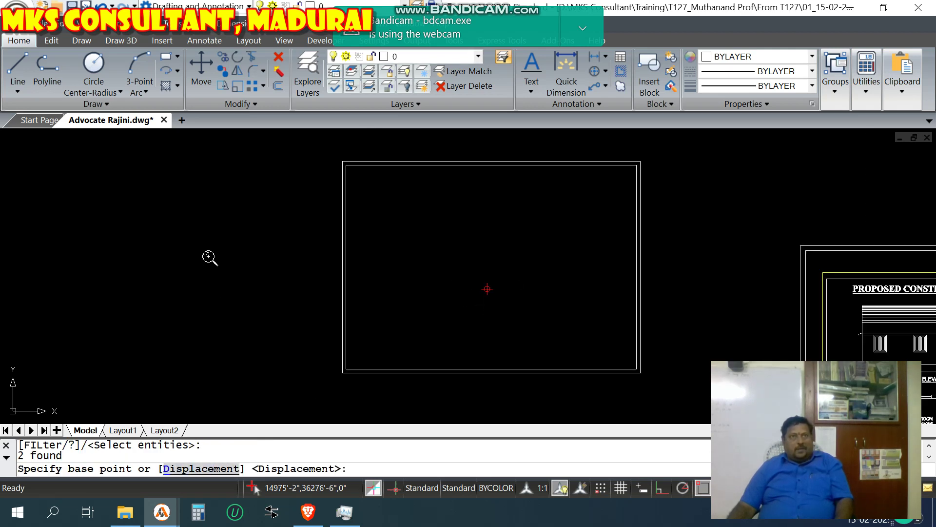
pyautogui.scroll(-7, 210, 259)
pyautogui.click(276, 273)
pyautogui.scroll(6, 390, 300)
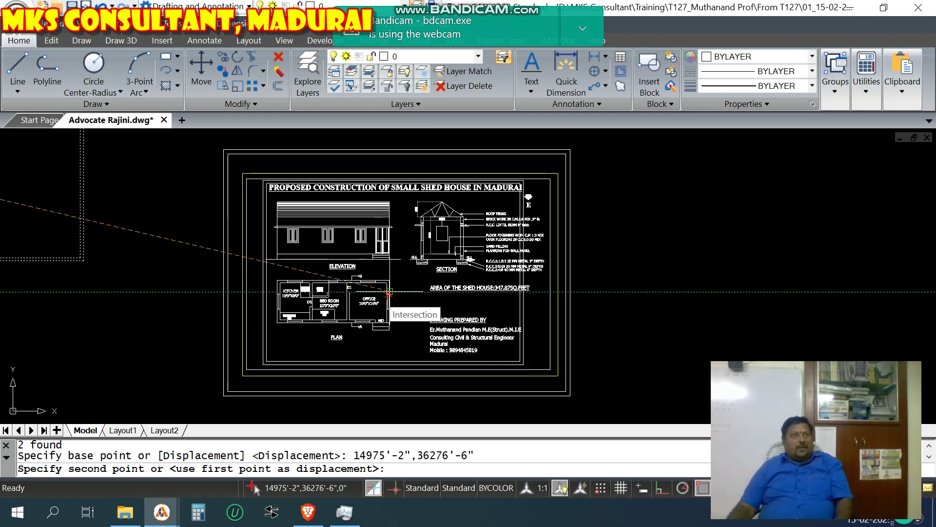
pyautogui.click(389, 293)
pyautogui.press('Escape')
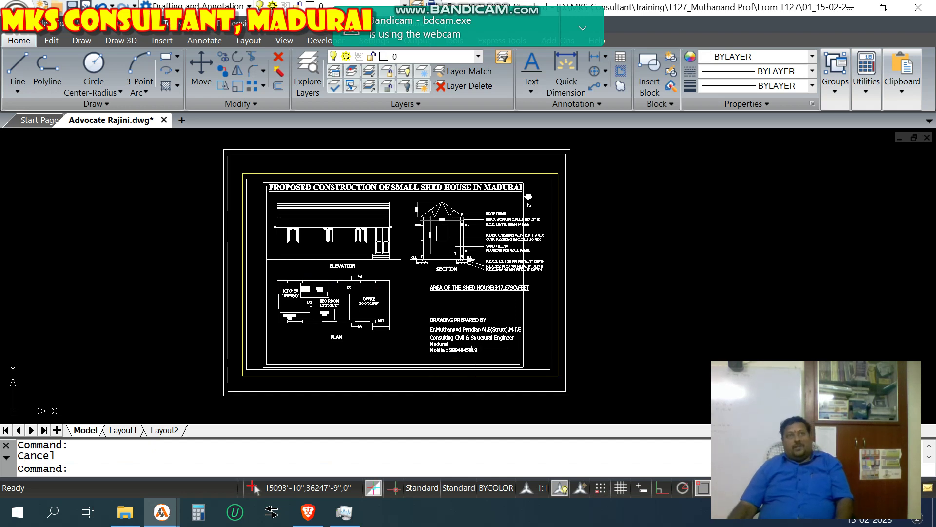
pyautogui.write('e')
pyautogui.press('Return')
pyautogui.press('Escape')
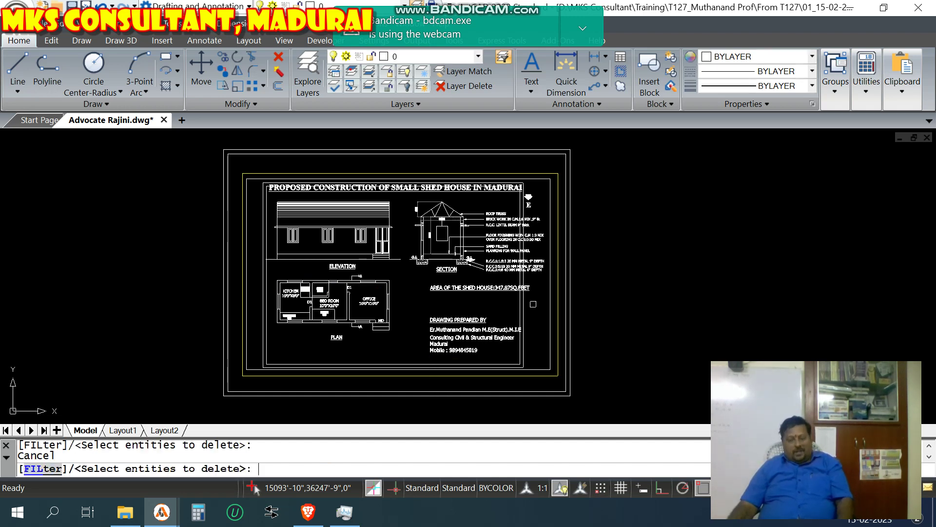
# Move the frame scaled by 72 straight up, with ortho mode on, to the empty area above the larger sheet frame
pyautogui.write('m')
pyautogui.press('Return')
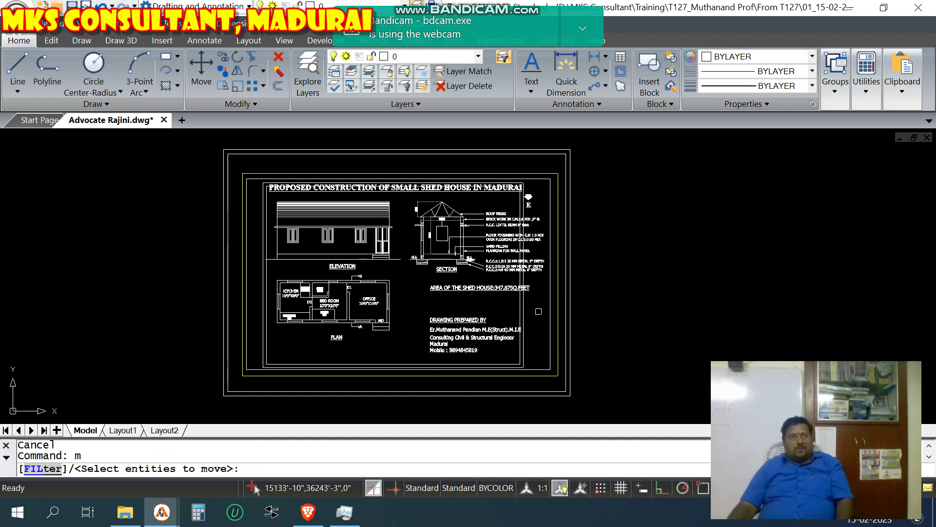
pyautogui.click(548, 312)
pyautogui.click(518, 308)
pyautogui.press('Return')
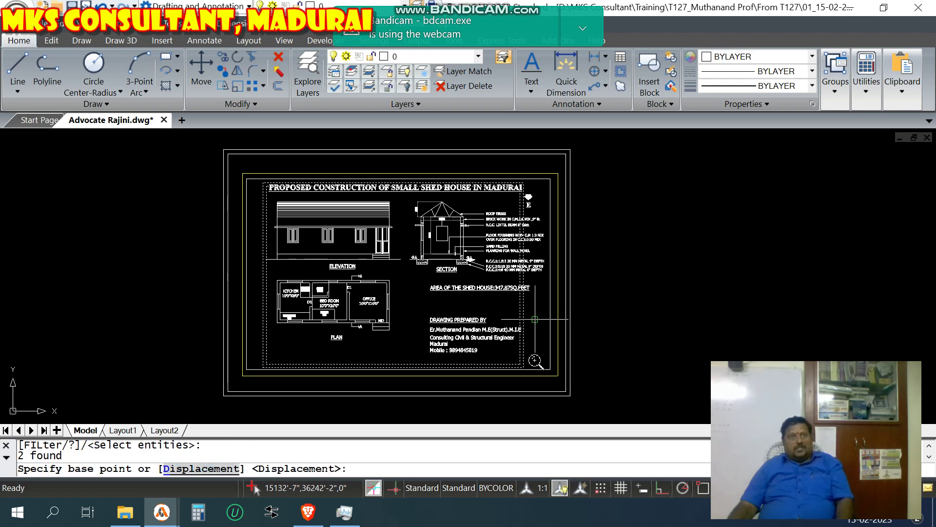
pyautogui.click(534, 316)
pyautogui.scroll(-5, 534, 341)
pyautogui.press('F8')
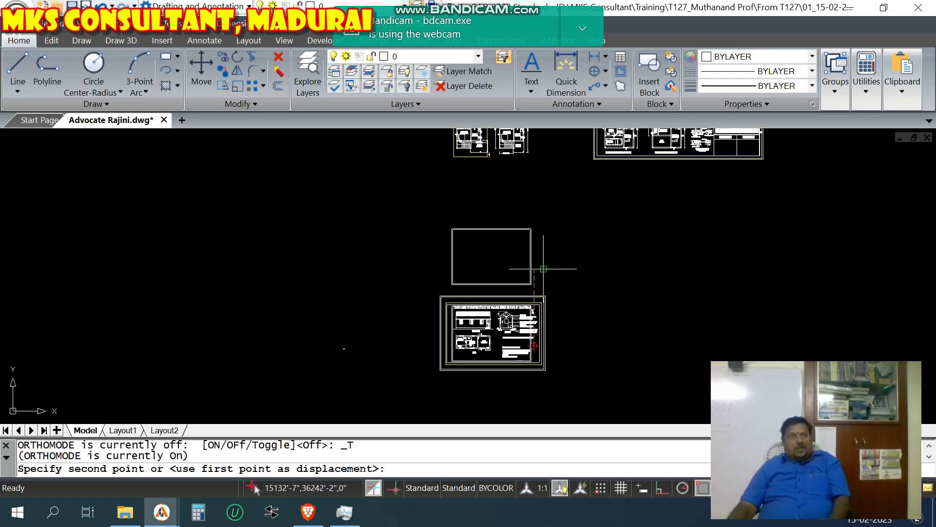
pyautogui.click(557, 271)
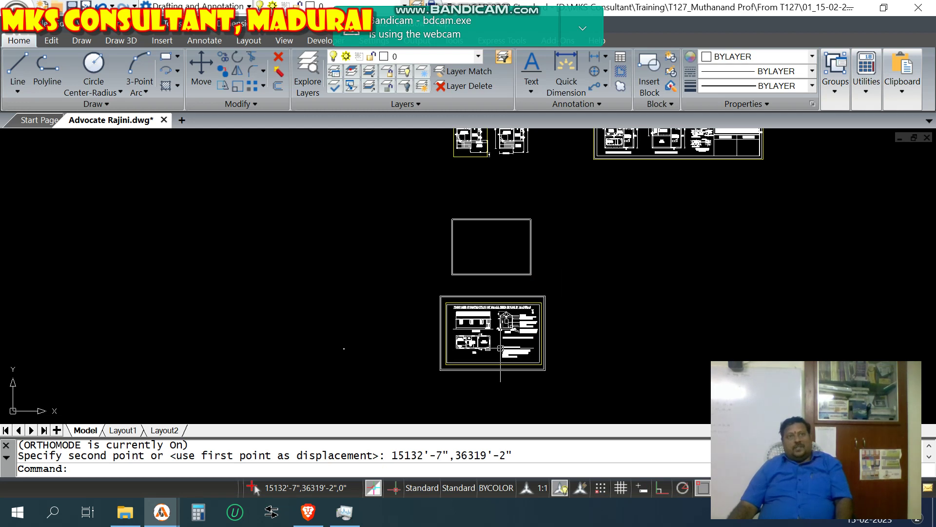
pyautogui.scroll(3, 500, 348)
pyautogui.press('Escape')
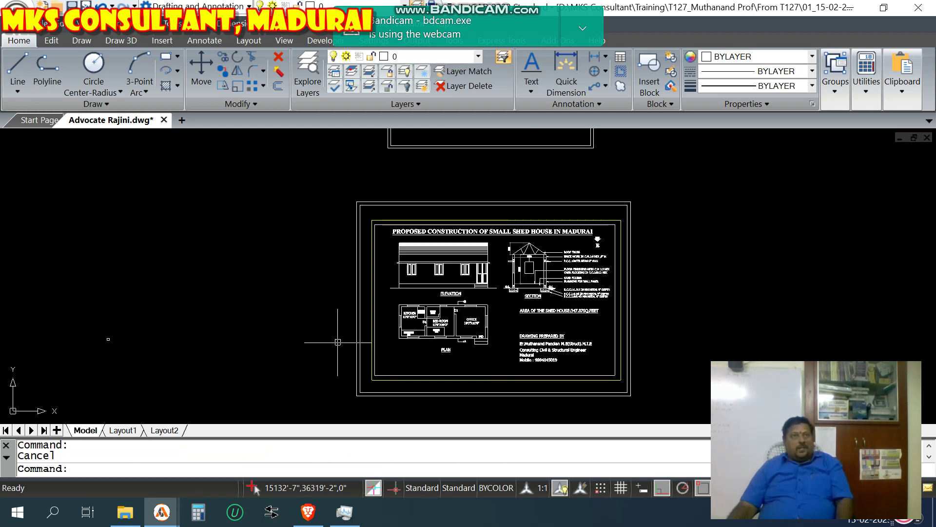
pyautogui.write('e')
pyautogui.press('Return')
pyautogui.click(495, 371)
pyautogui.press('Escape')
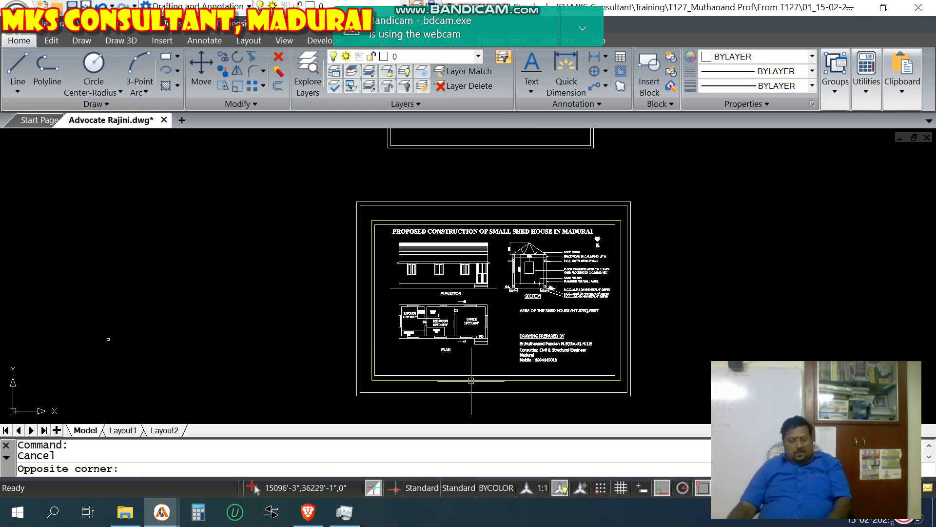
# Copy the shed house drawing with its yellow and white borders, without the sheet frame, to the empty space on its right
pyautogui.write('c')
pyautogui.press('Return')
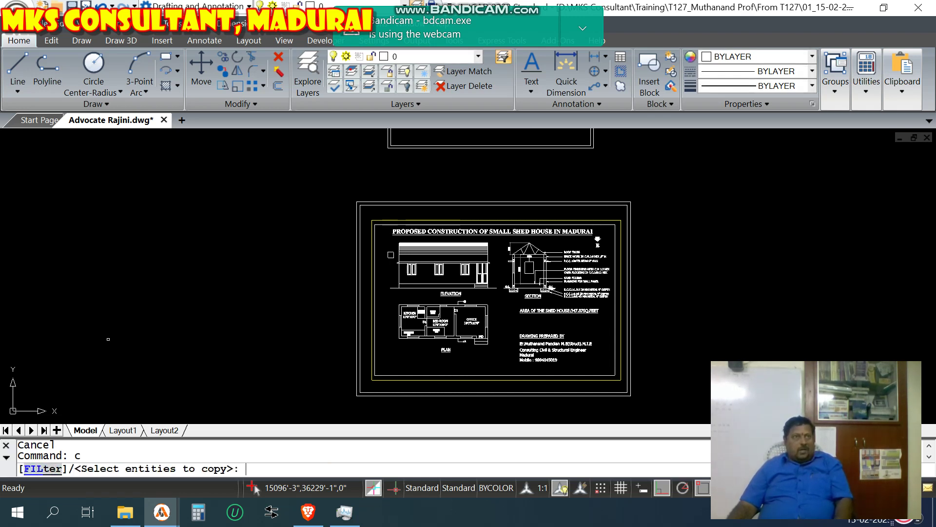
pyautogui.write('w')
pyautogui.press('Return')
pyautogui.click(366, 211)
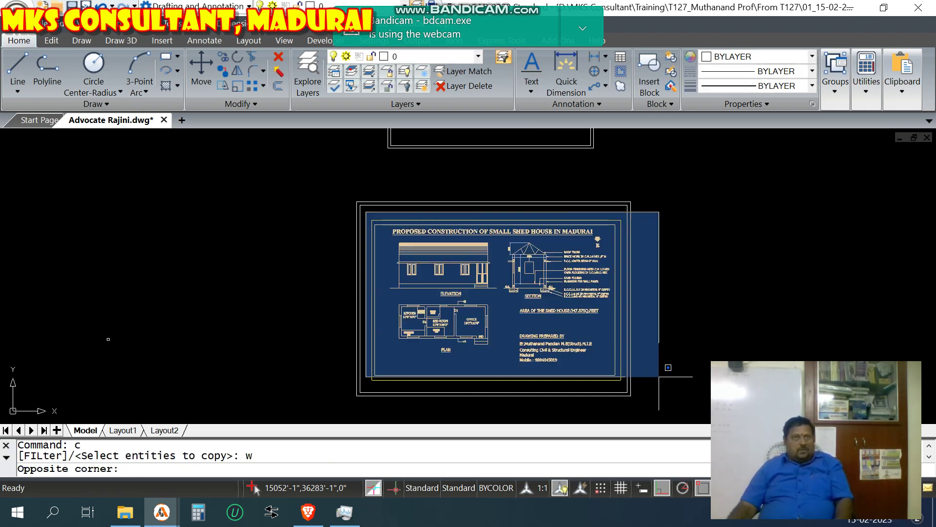
pyautogui.click(662, 389)
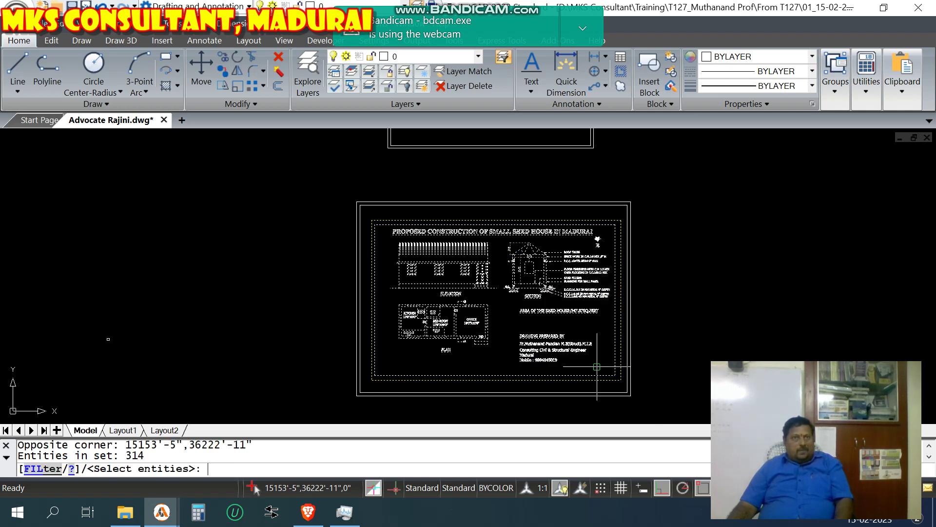
pyautogui.press('Return')
pyautogui.click(596, 366)
pyautogui.scroll(-3, 425, 350)
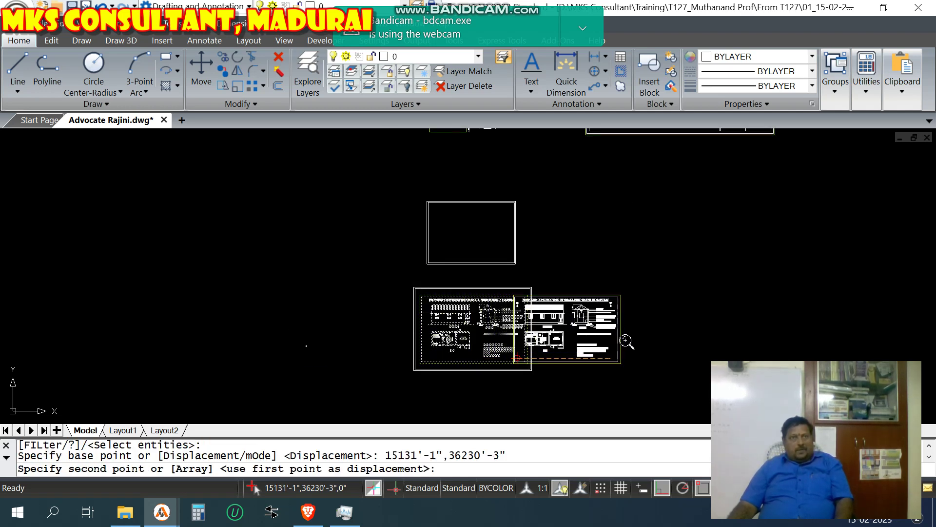
pyautogui.click(649, 338)
pyautogui.press('Escape')
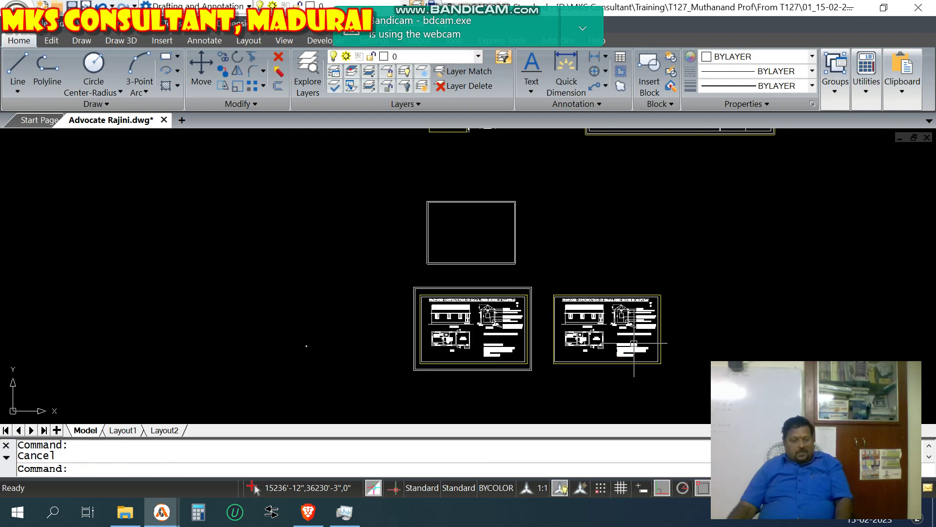
# Erase the old yellow and white border rectangles around the original shed house drawing, inside the larger sheet frame
pyautogui.write('e')
pyautogui.press('Return')
pyautogui.scroll(5, 503, 371)
pyautogui.scroll(3, 502, 370)
pyautogui.click(591, 315)
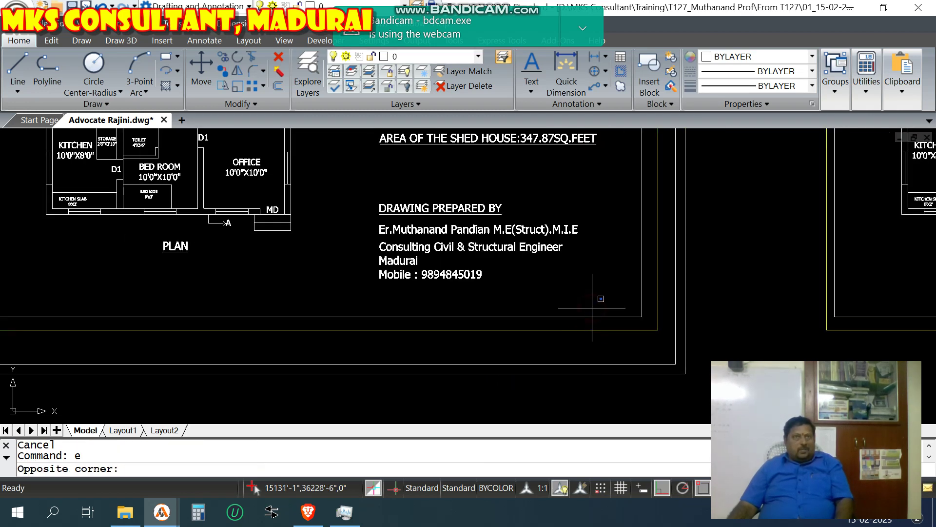
pyautogui.click(556, 358)
pyautogui.press('Return')
pyautogui.scroll(-5, 556, 358)
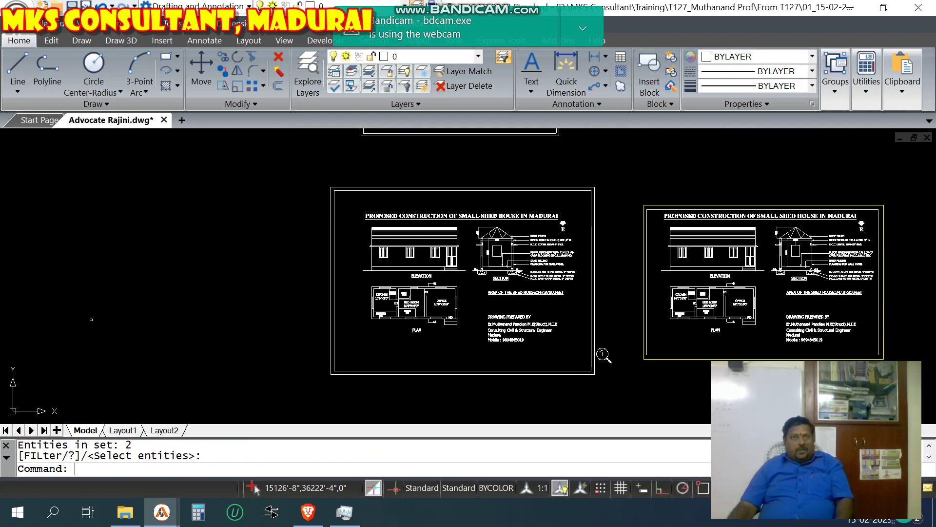
# Try offsetting the inner rectangle of the larger sheet frame inward by a distance of 15
pyautogui.write('OO')
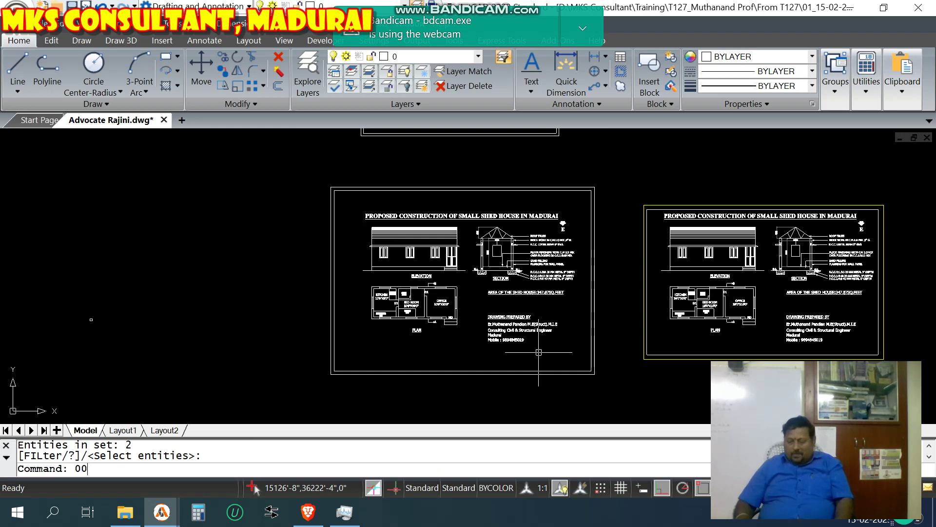
pyautogui.press('Return')
pyautogui.write('15')
pyautogui.press('Return')
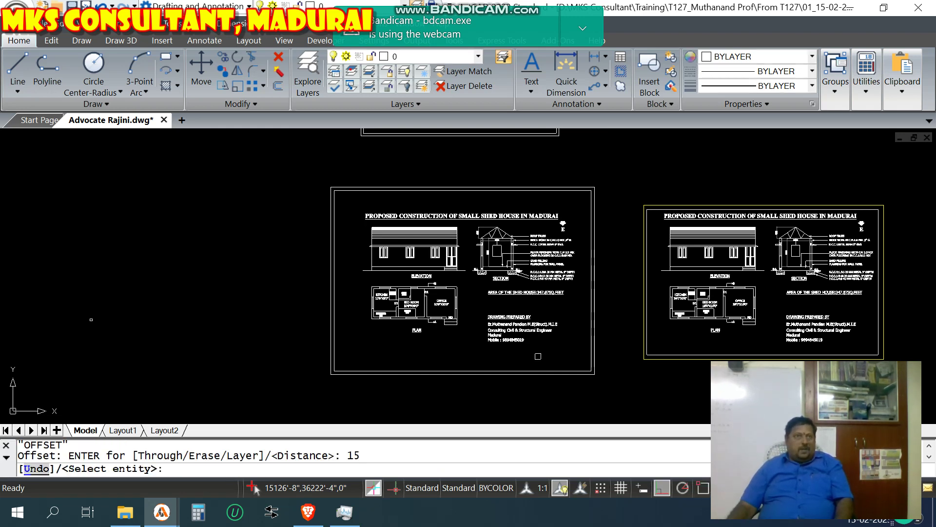
pyautogui.scroll(9, 538, 356)
pyautogui.click(540, 377)
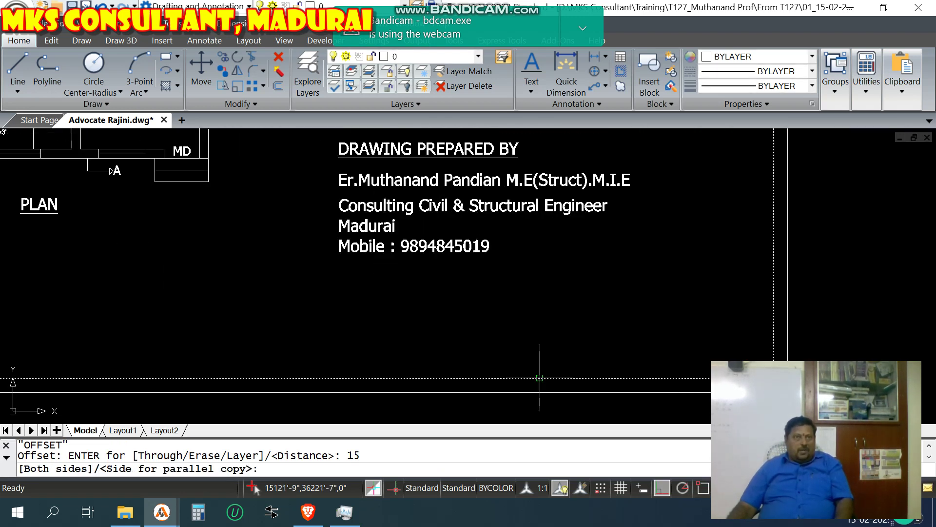
pyautogui.click(536, 323)
pyautogui.press('Return')
# Erase the rectangle offset by 15 inside the larger sheet frame
pyautogui.write('e')
pyautogui.press('Return')
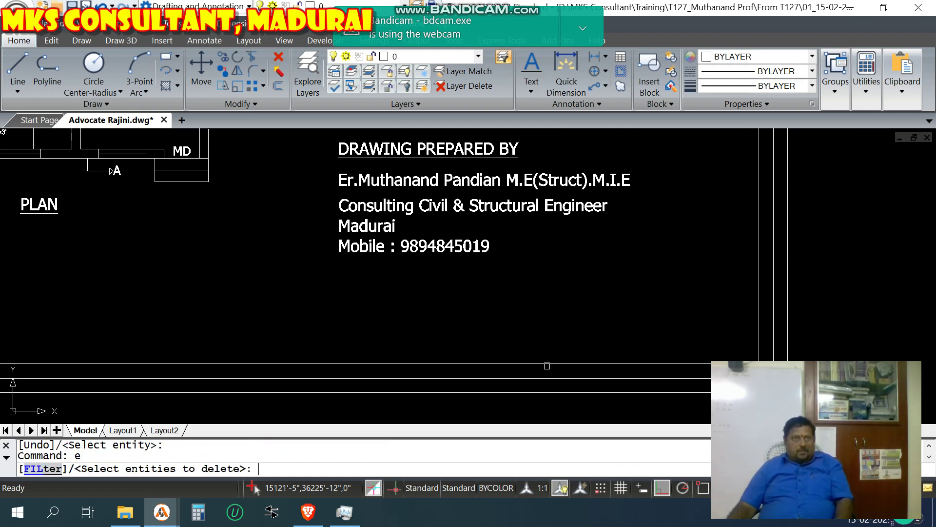
pyautogui.click(545, 363)
pyautogui.press('Return')
# Offset the inner rectangle of the larger sheet frame inward by a distance of 18
pyautogui.write('001')
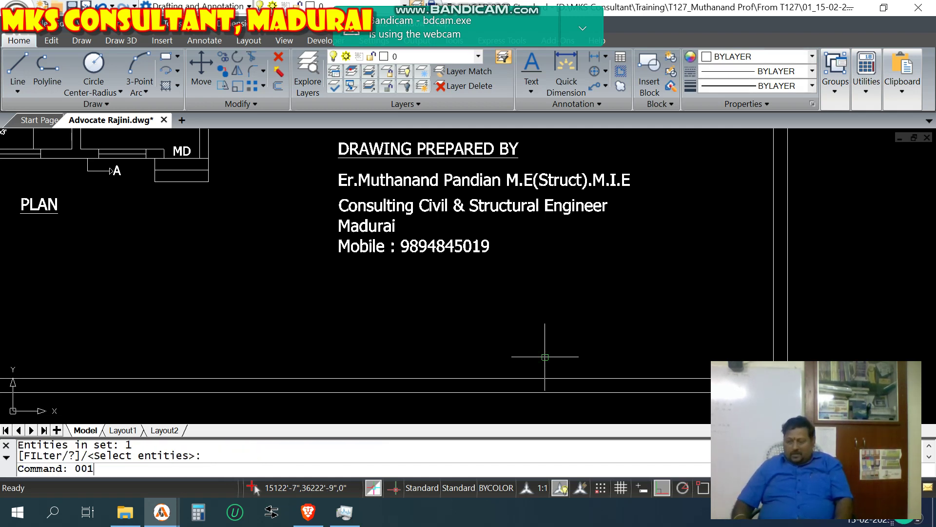
pyautogui.press('BackSpace')
pyautogui.press('Return')
pyautogui.write('18')
pyautogui.press('Return')
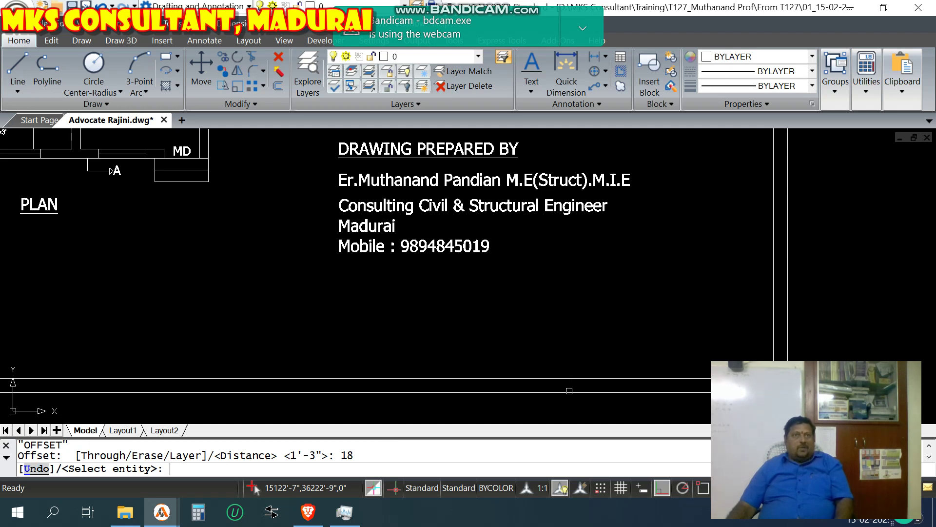
pyautogui.click(579, 379)
pyautogui.click(552, 317)
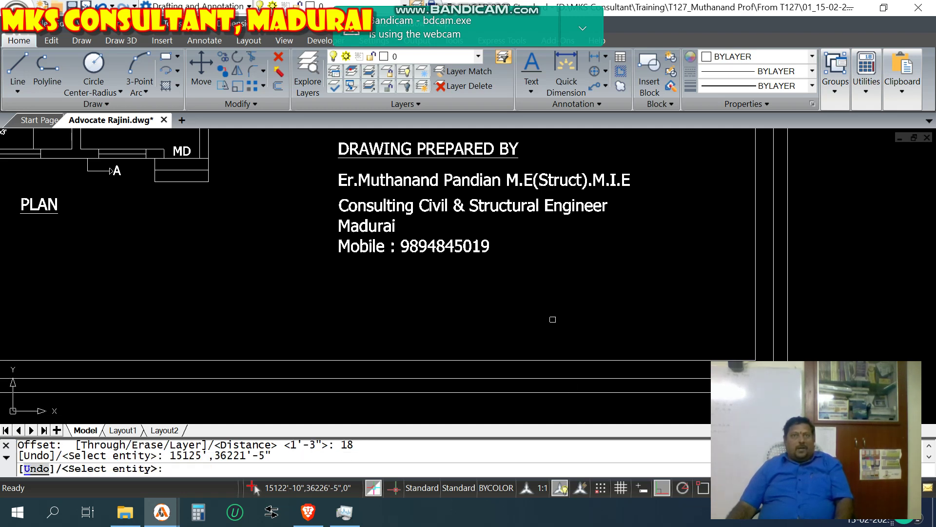
pyautogui.press('Return')
# Highlight the new innermost border and examine how it fits around the shed house drawing
pyautogui.scroll(-3, 360, 291)
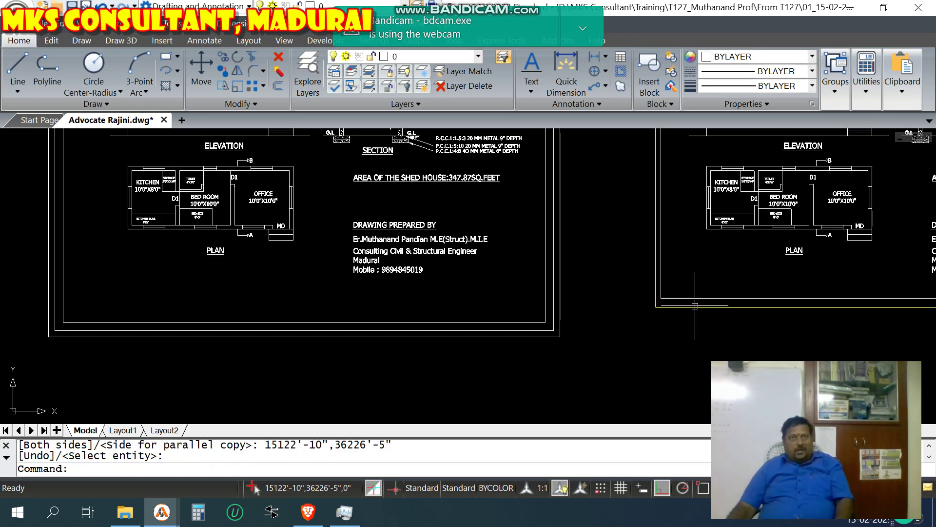
pyautogui.scroll(2, 486, 323)
pyautogui.click(487, 317)
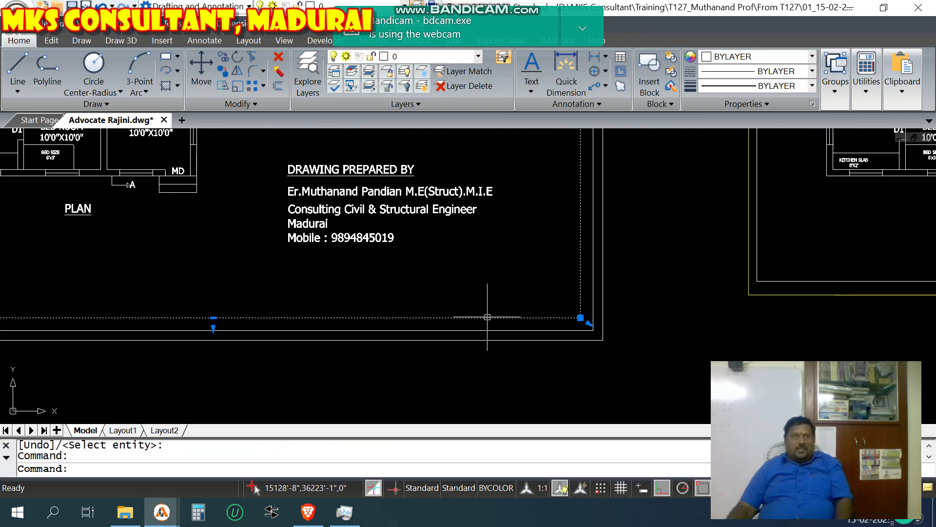
pyautogui.scroll(-4, 545, 407)
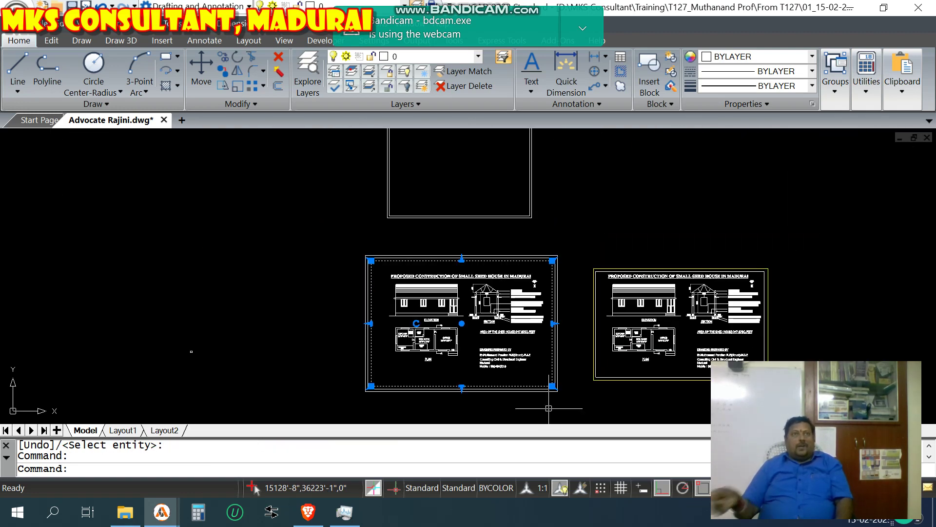
pyautogui.scroll(3, 528, 386)
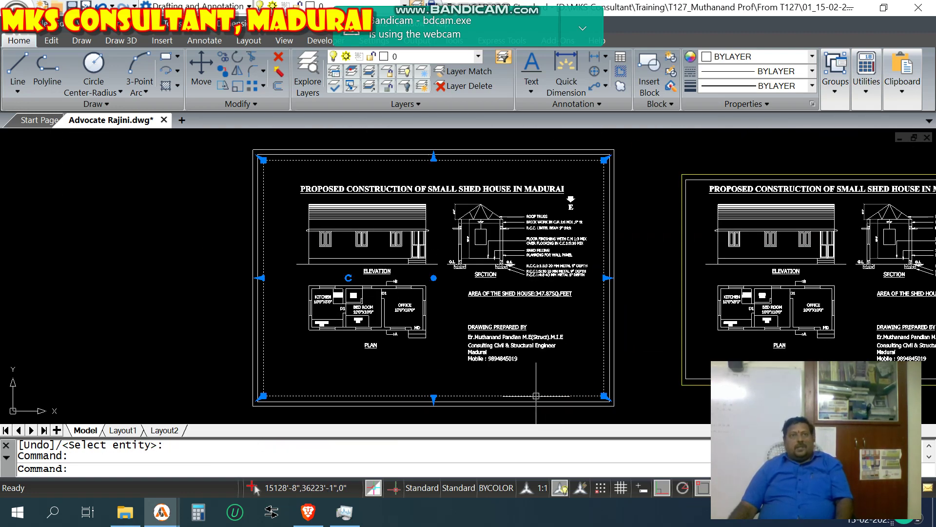
pyautogui.press('Escape')
# Move the drawing title straight up by about 4'-8", closer to the innermost border's top edge
pyautogui.write('m')
pyautogui.press('Return')
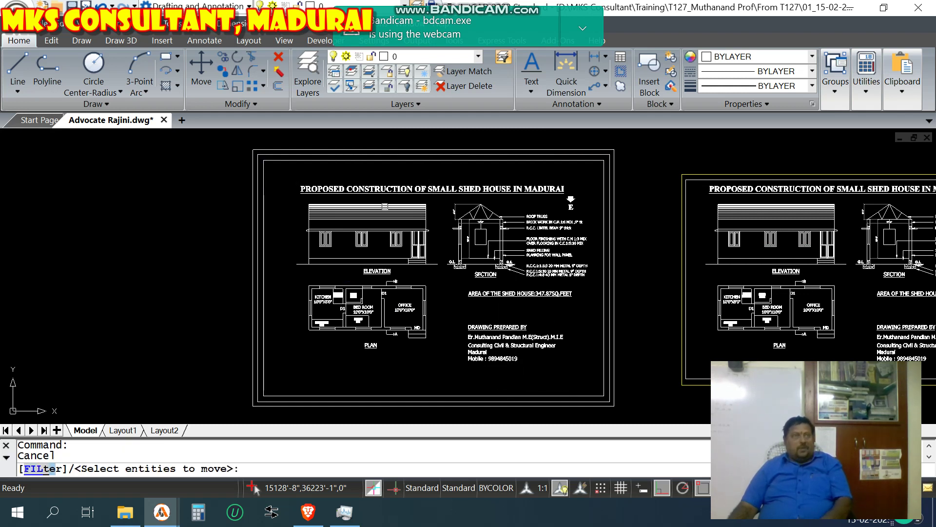
pyautogui.click(398, 188)
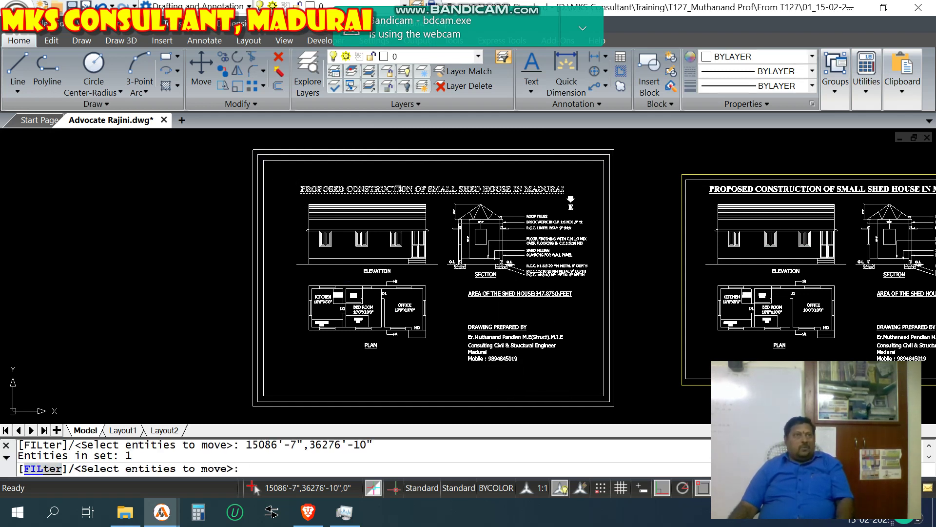
pyautogui.press('Return')
pyautogui.click(283, 217)
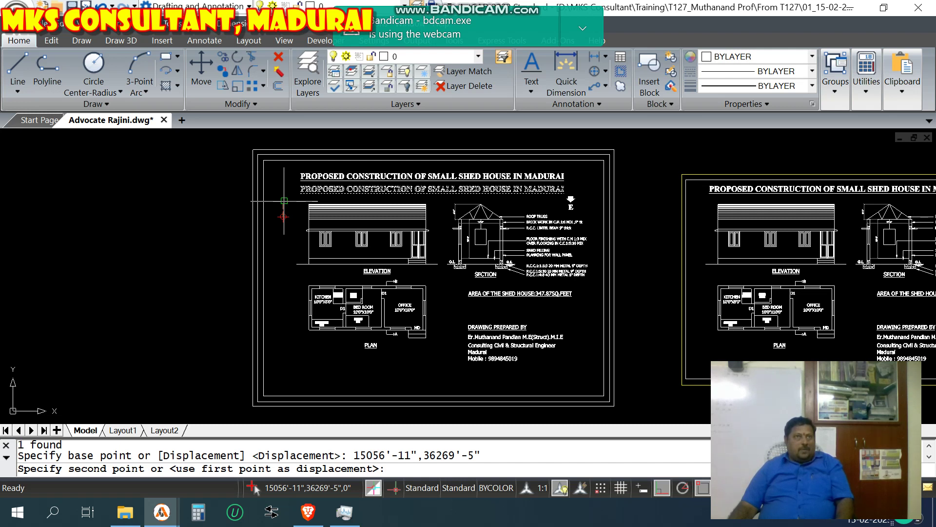
pyautogui.click(285, 202)
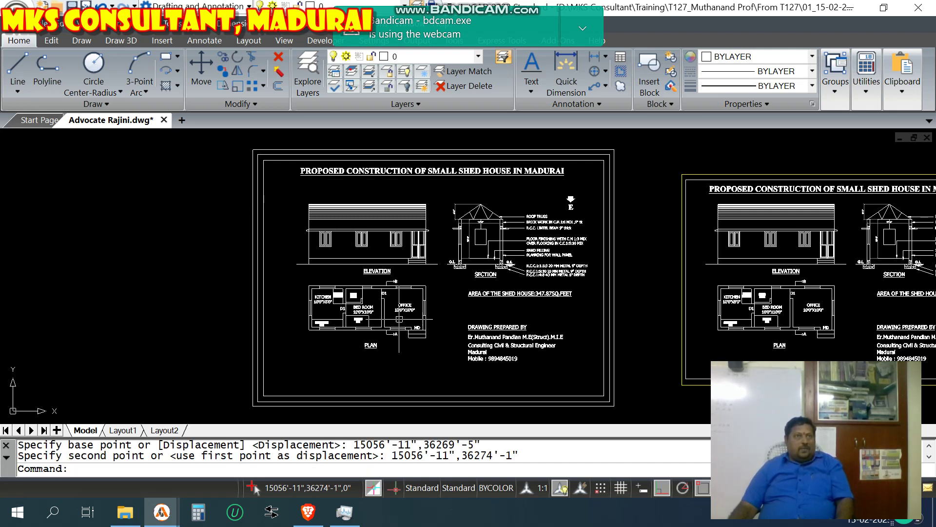
# Move the DRAWING PREPARED BY text block toward the lower-right corner of the innermost border
pyautogui.press('Return')
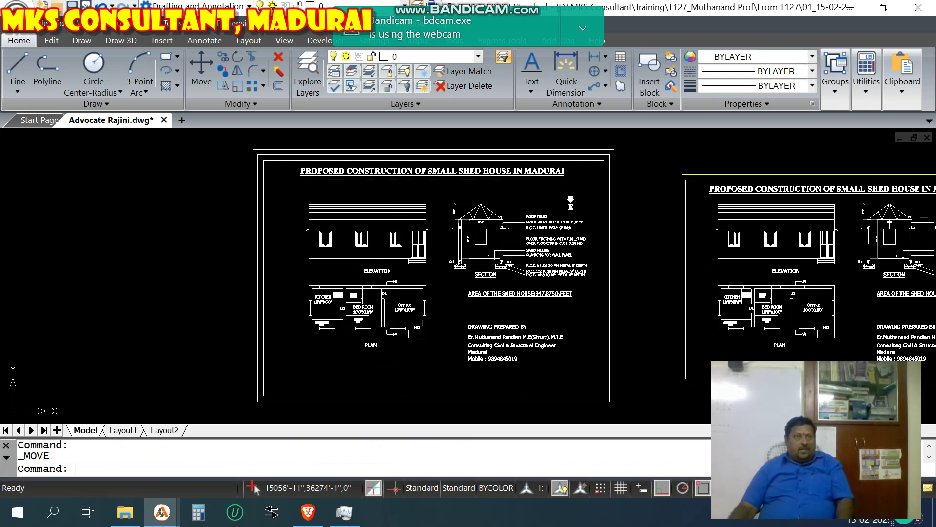
pyautogui.click(452, 310)
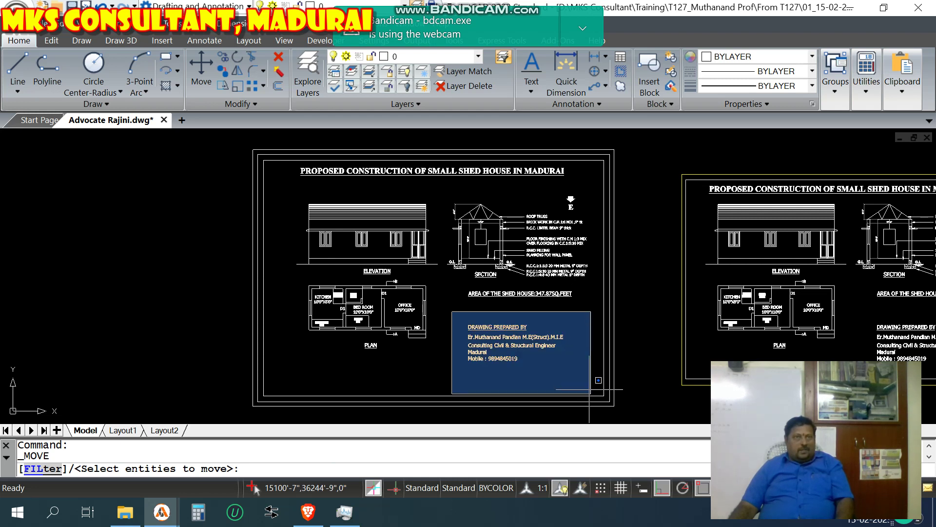
pyautogui.click(590, 395)
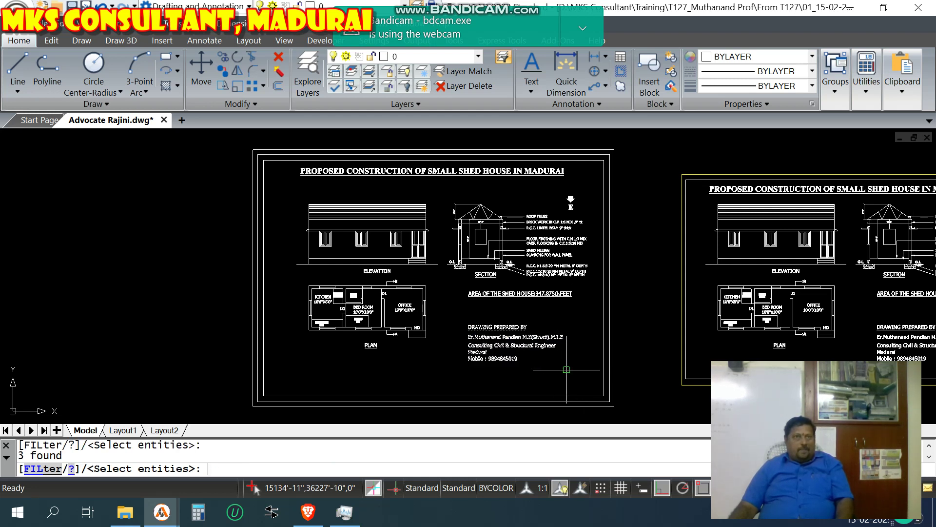
pyautogui.press('Return')
pyautogui.click(569, 372)
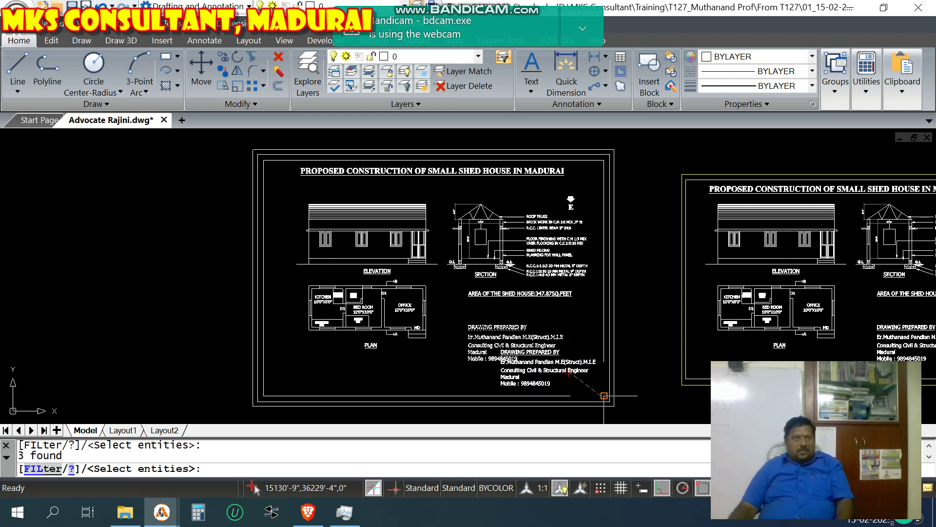
pyautogui.click(604, 396)
# Move the floor plan with its PLAN label straight down by about 9'-1", away from the elevation
pyautogui.press('Return')
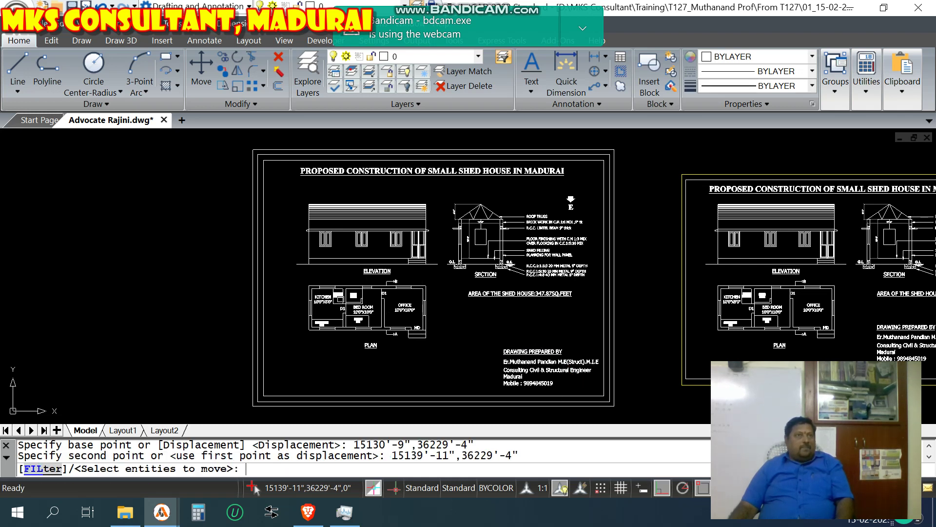
pyautogui.write('c')
pyautogui.press('Return')
pyautogui.click(439, 277)
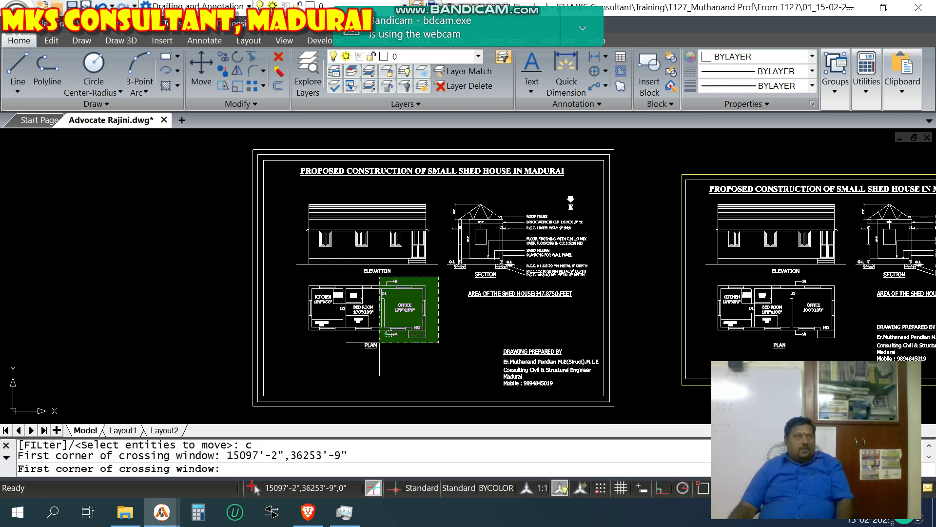
pyautogui.click(304, 365)
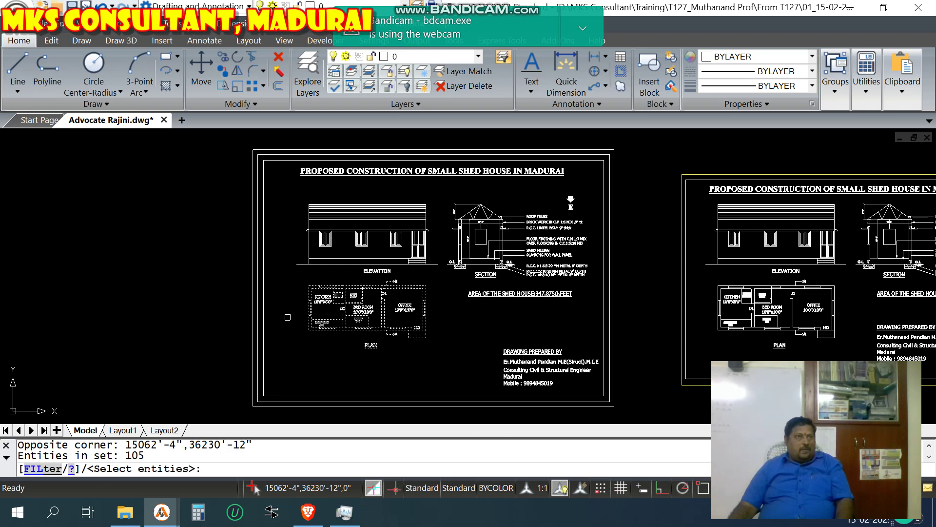
pyautogui.press('Return')
pyautogui.click(291, 307)
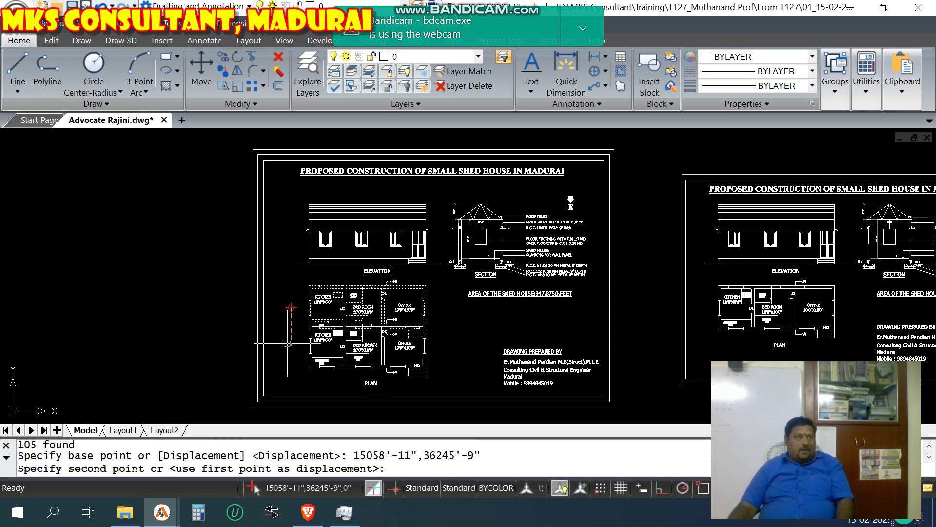
pyautogui.click(287, 344)
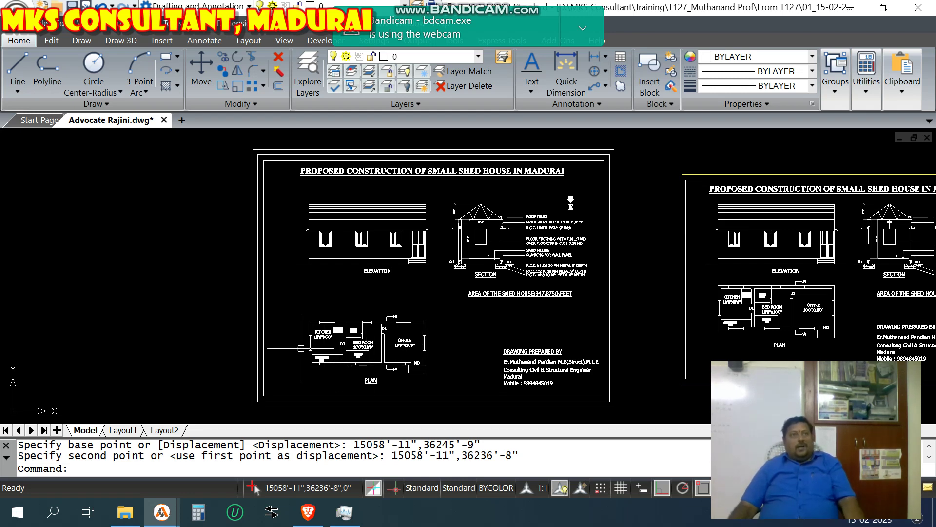
# Edit the bed room label in the floor plan and set the BED ROOM line's text height to 10"
pyautogui.scroll(4, 287, 341)
pyautogui.scroll(5, 400, 337)
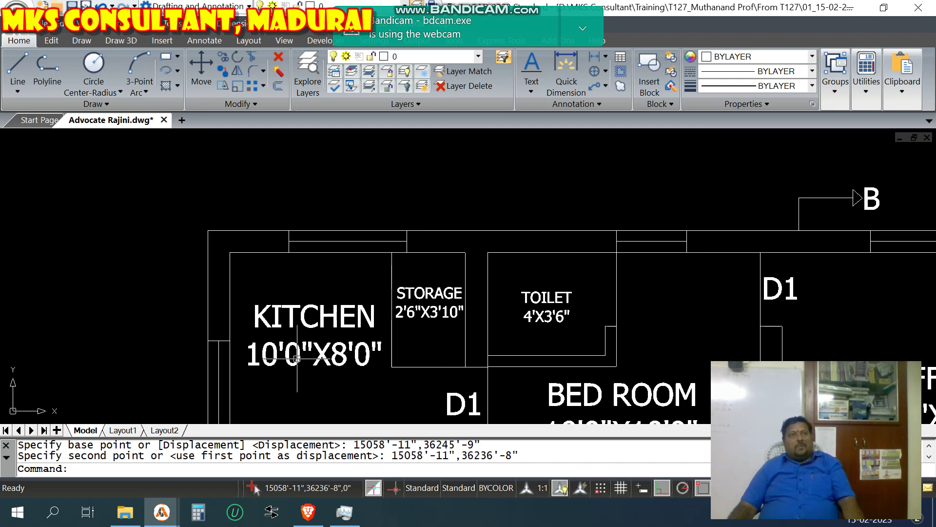
pyautogui.scroll(-3, 282, 312)
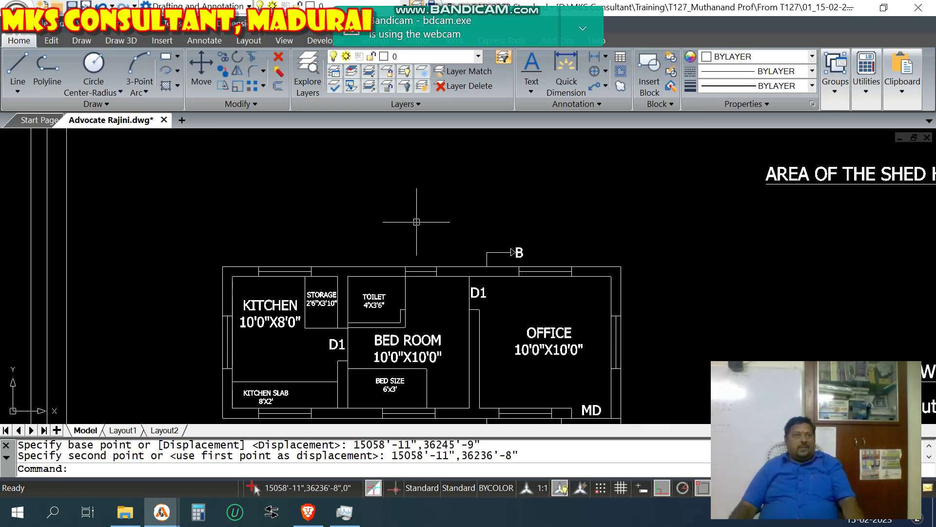
pyautogui.scroll(-4, 380, 293)
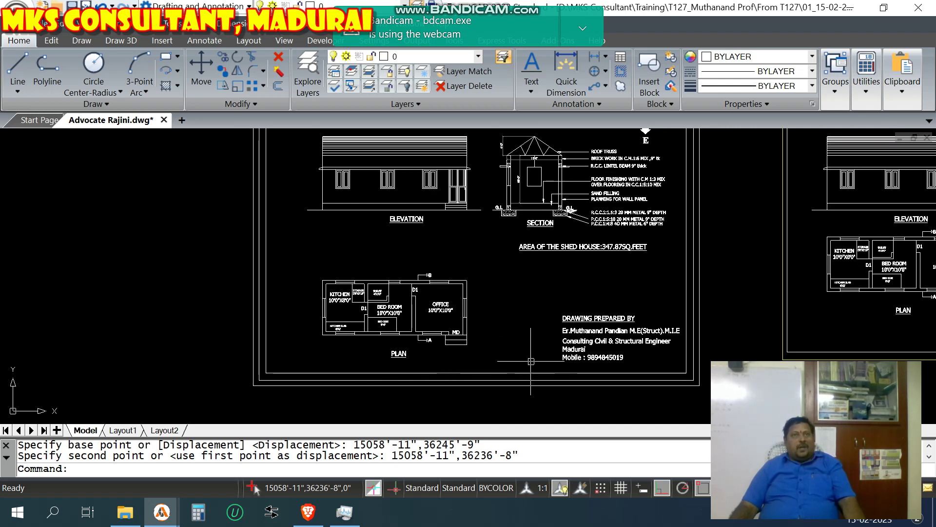
pyautogui.scroll(6, 404, 312)
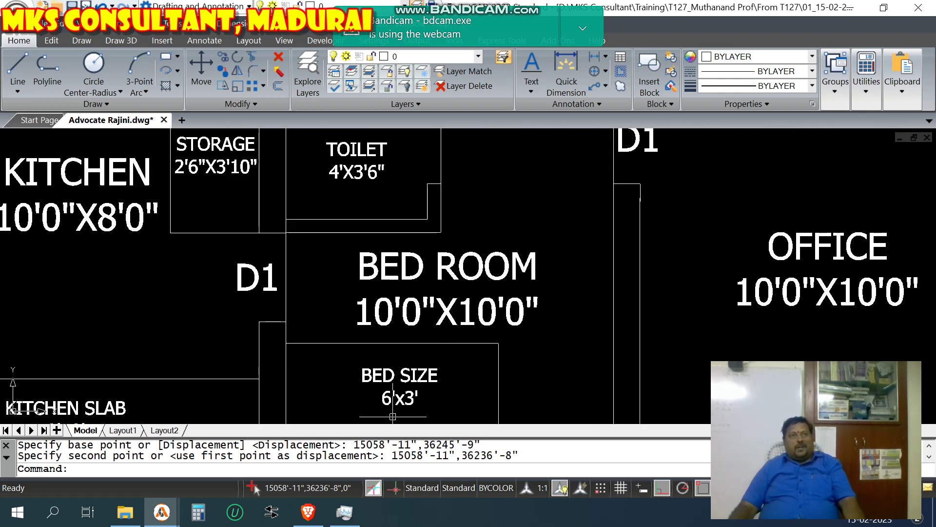
pyautogui.scroll(-2, 420, 366)
pyautogui.scroll(2, 435, 305)
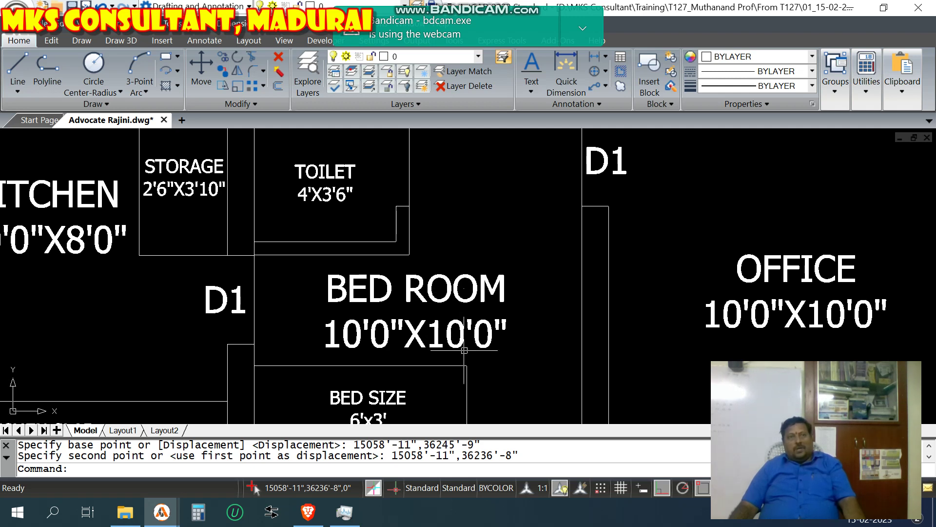
pyautogui.doubleClick(463, 335)
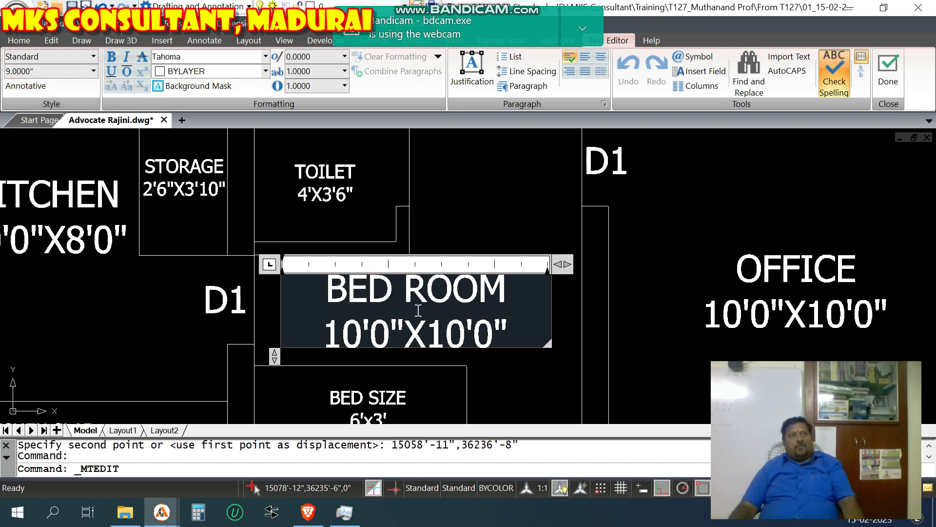
pyautogui.tripleClick(330, 288)
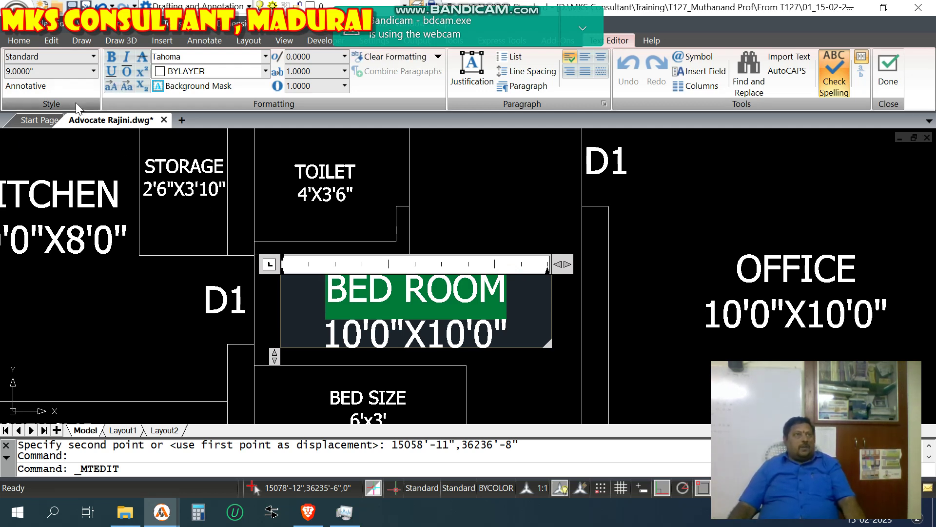
pyautogui.click(4, 72)
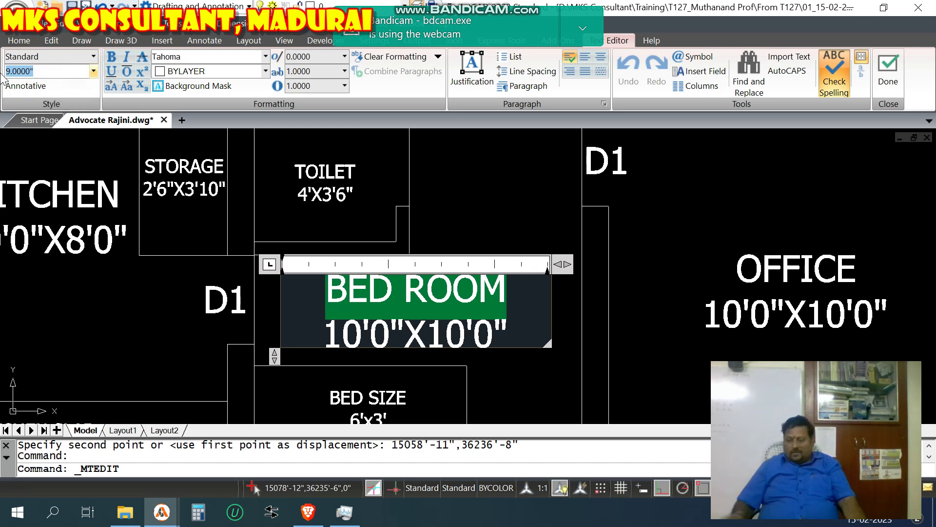
pyautogui.write('10')
pyautogui.press('Return')
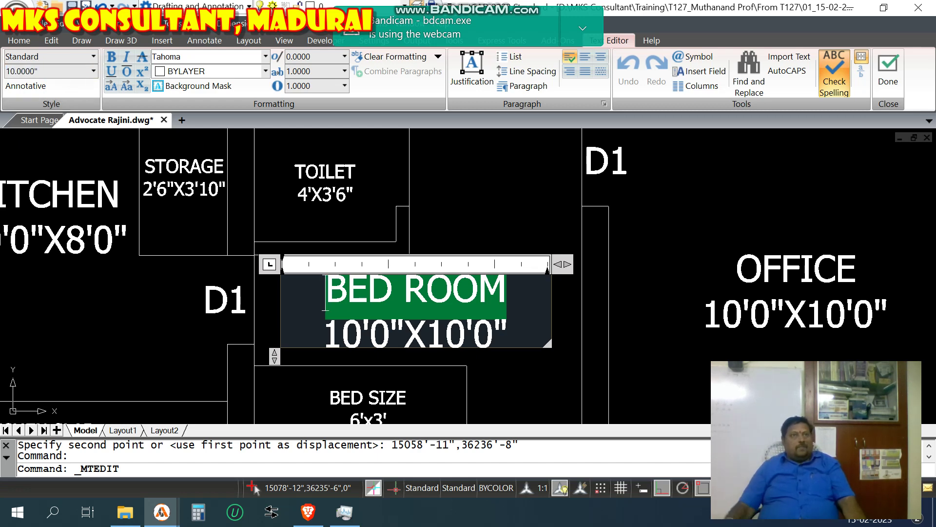
# Set the text height of the bed room's 10'0"X10'0" size line to 8" and finish editing the label
pyautogui.click(512, 337)
pyautogui.keyDown('shift'); pyautogui.click(332, 339); pyautogui.keyUp('shift')
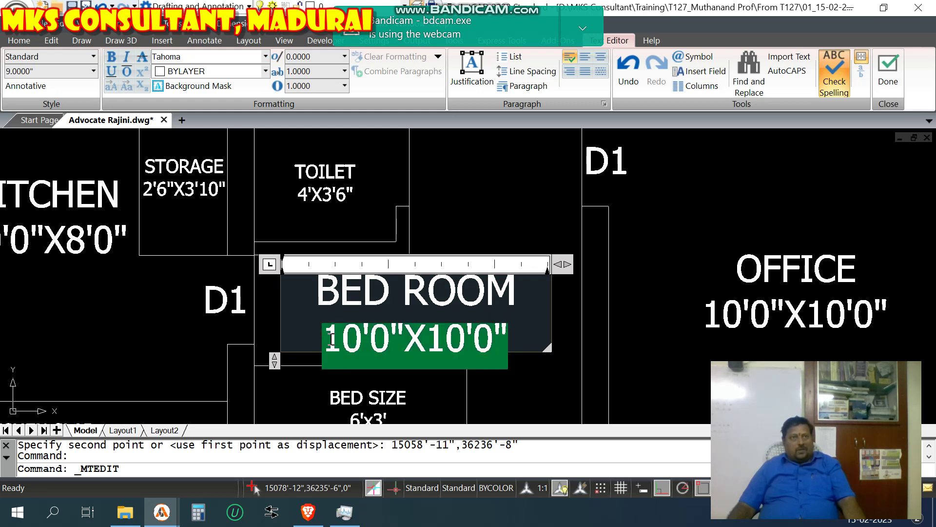
pyautogui.click(51, 71)
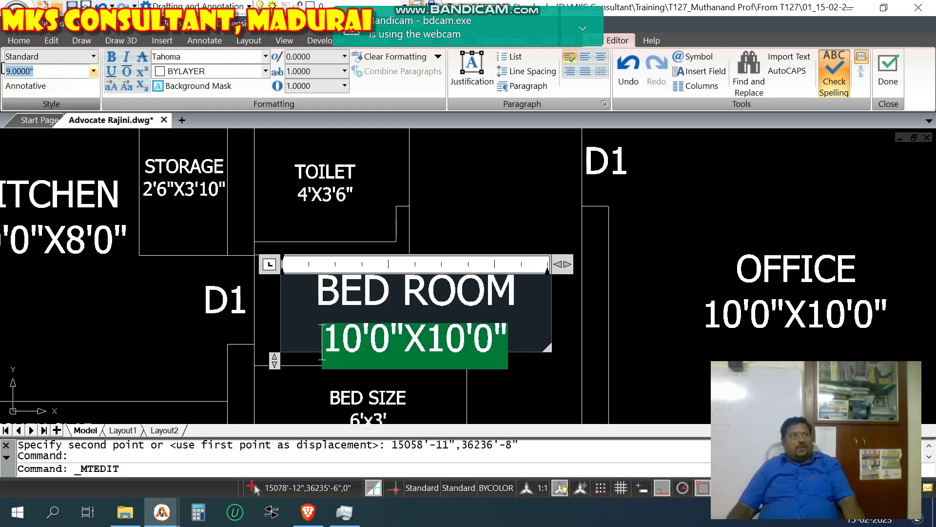
pyautogui.write('8')
pyautogui.press('Return')
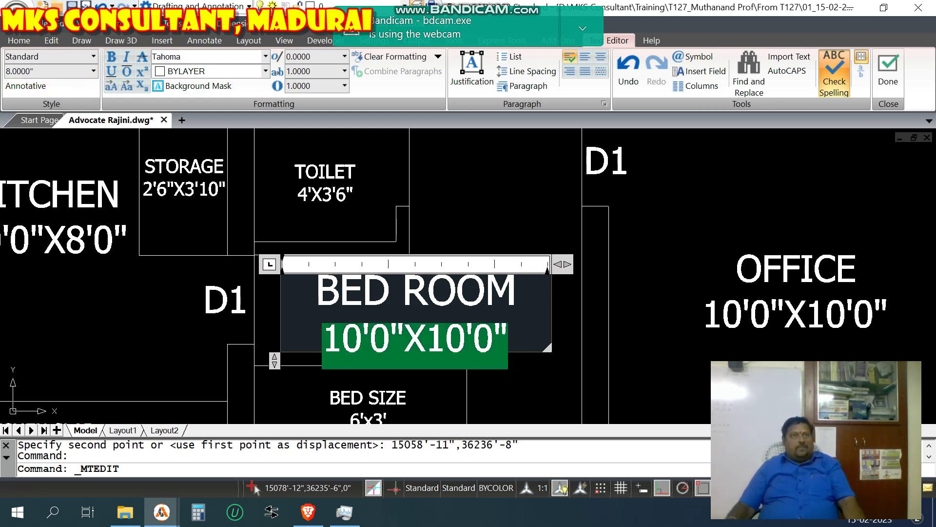
pyautogui.click(525, 380)
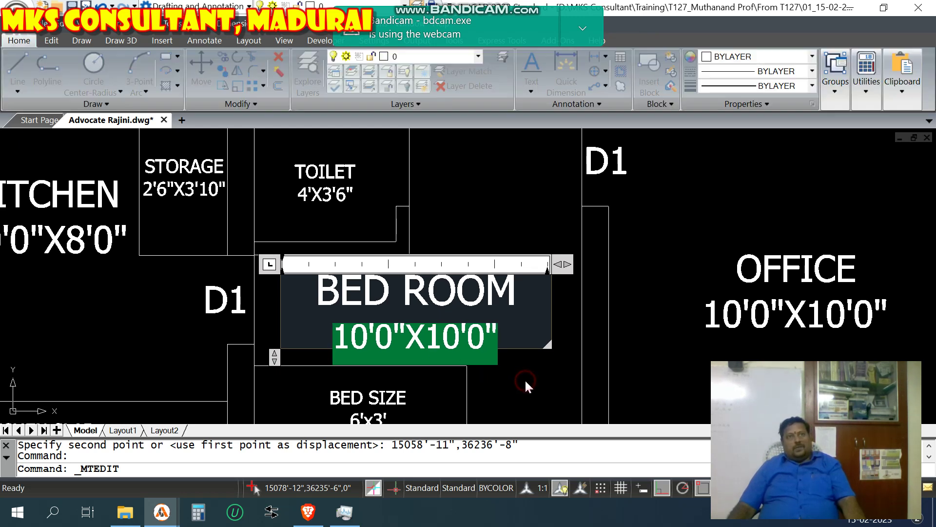
# Add a horizontal dimension for the floor plan's overall outer length, placed above the upper wall
pyautogui.scroll(-4, 459, 323)
pyautogui.scroll(-1, 458, 323)
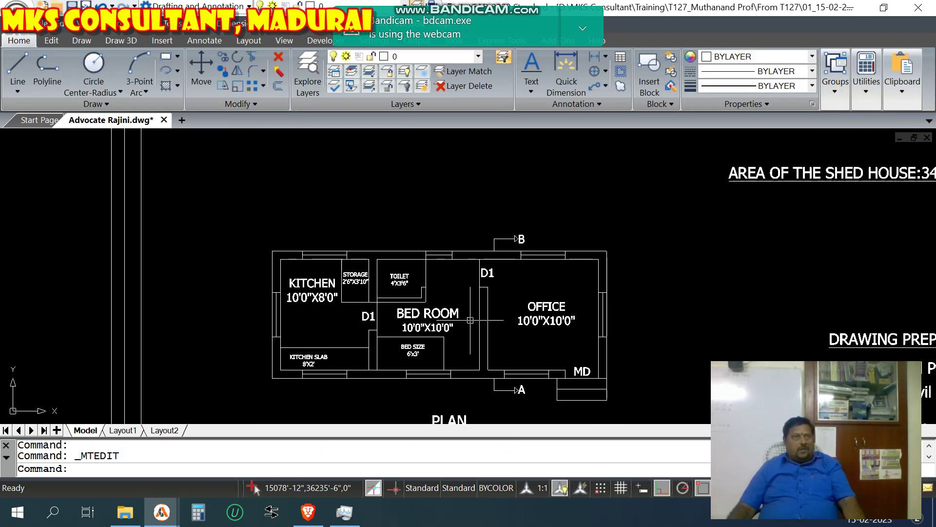
pyautogui.write('dh')
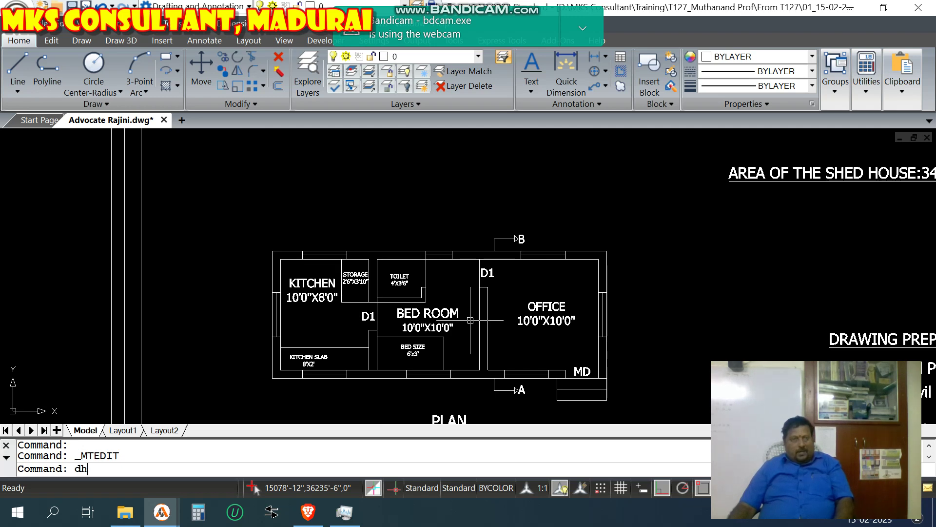
pyautogui.press('Return')
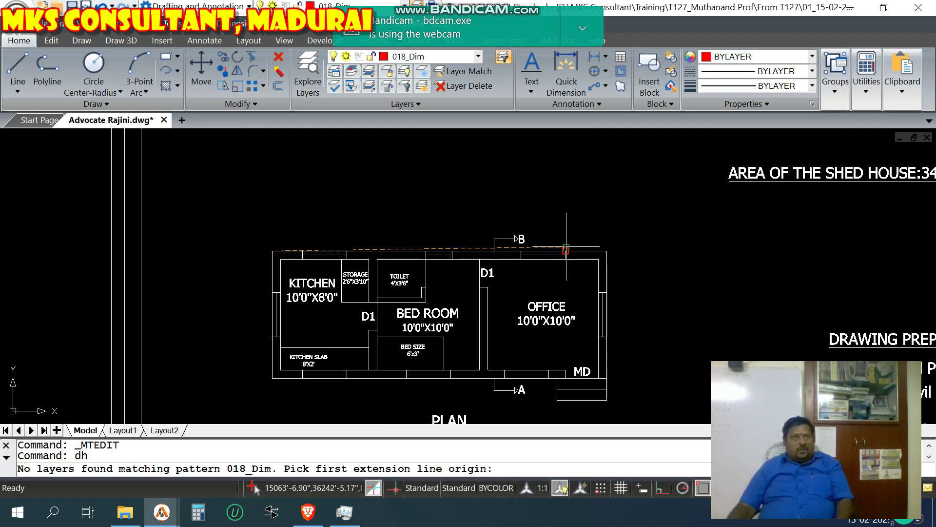
pyautogui.click(606, 251)
pyautogui.click(606, 251)
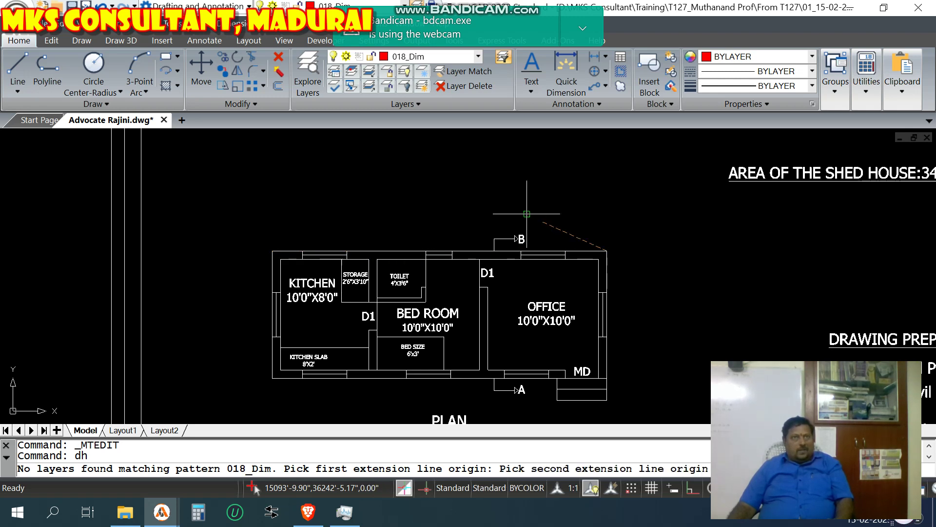
pyautogui.click(524, 222)
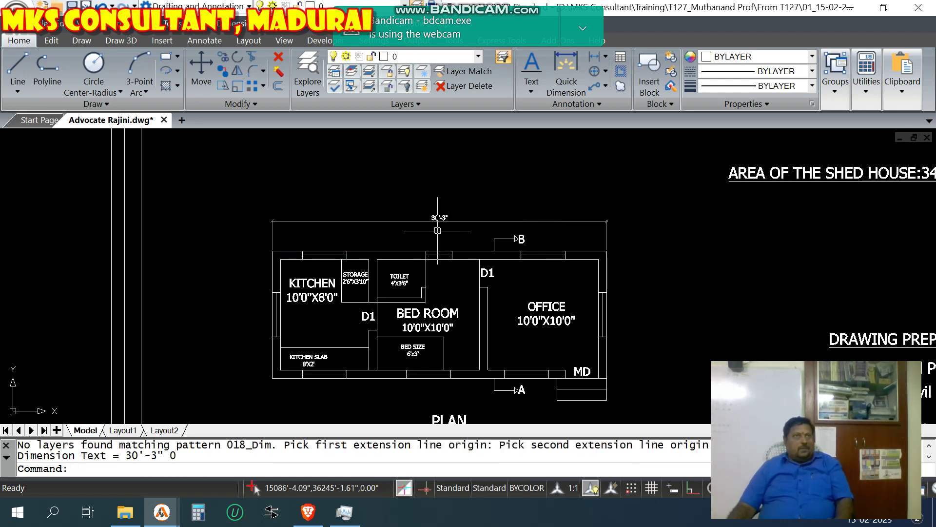
# Add a horizontal dimension for the kitchen's inner width, placed below the floor plan's lower wall
pyautogui.scroll(4, 438, 227)
pyautogui.scroll(-3, 428, 222)
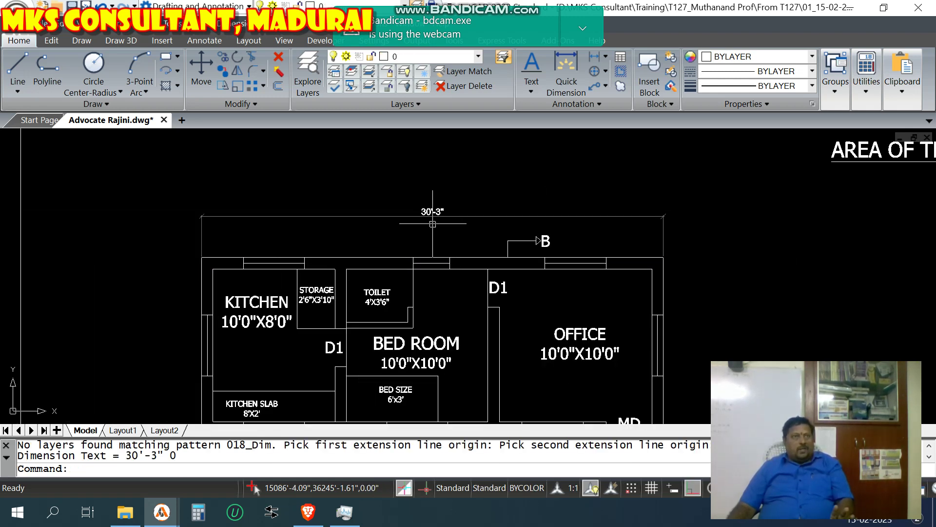
pyautogui.scroll(-3, 385, 268)
pyautogui.scroll(4, 320, 380)
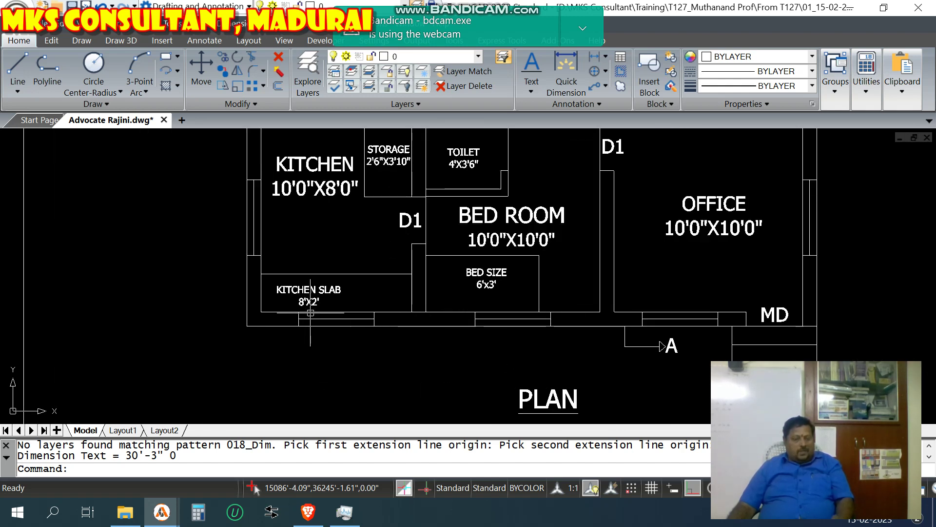
pyautogui.write('dh')
pyautogui.press('Return')
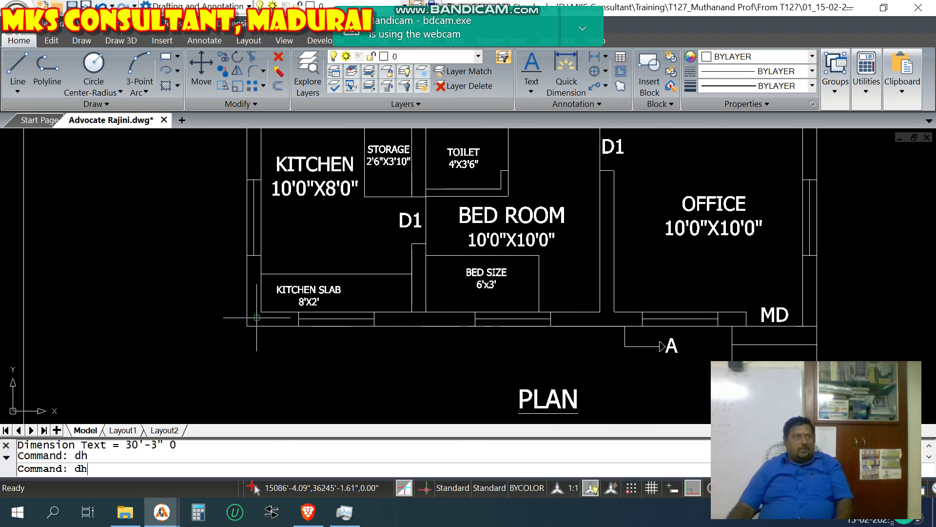
pyautogui.click(411, 311)
pyautogui.click(412, 311)
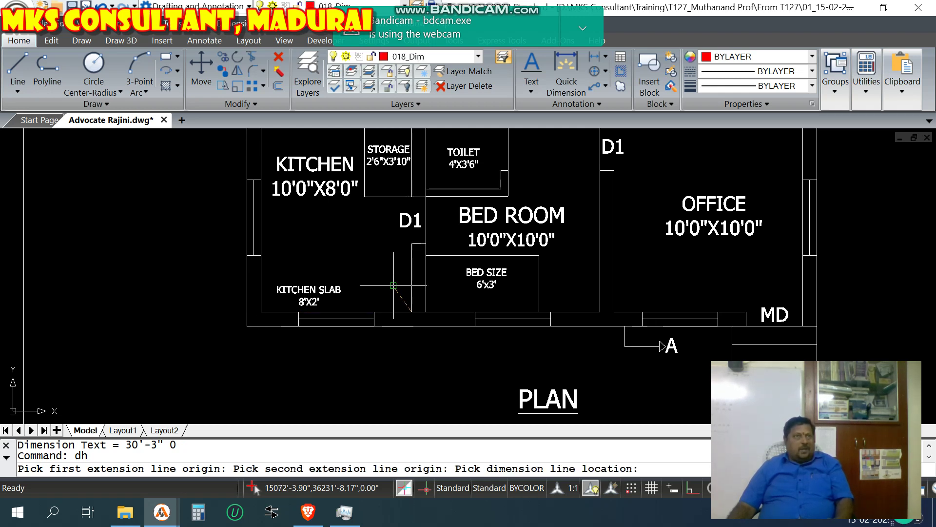
pyautogui.click(383, 354)
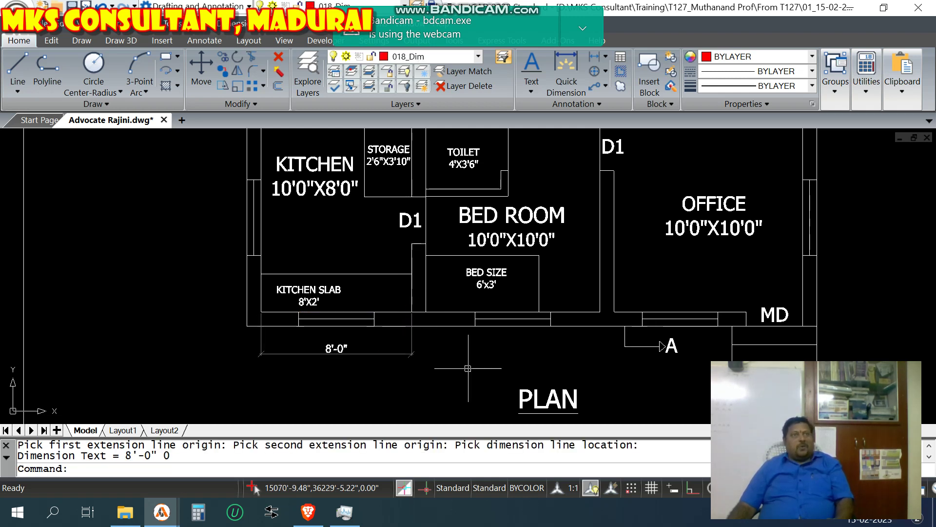
# Examine the size of the new kitchen dimension's text and the floor plan's position within the sheet frame
pyautogui.scroll(3, 352, 366)
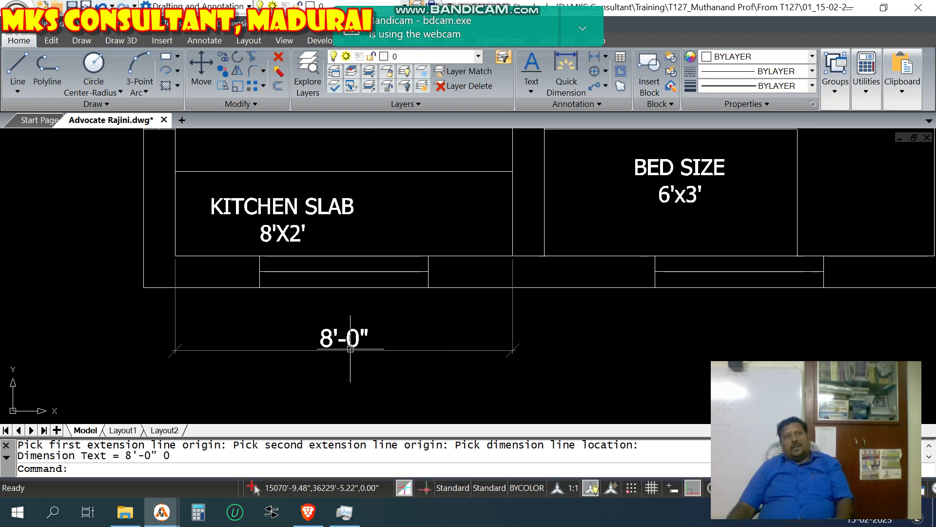
pyautogui.scroll(-4, 350, 348)
pyautogui.scroll(-3, 342, 354)
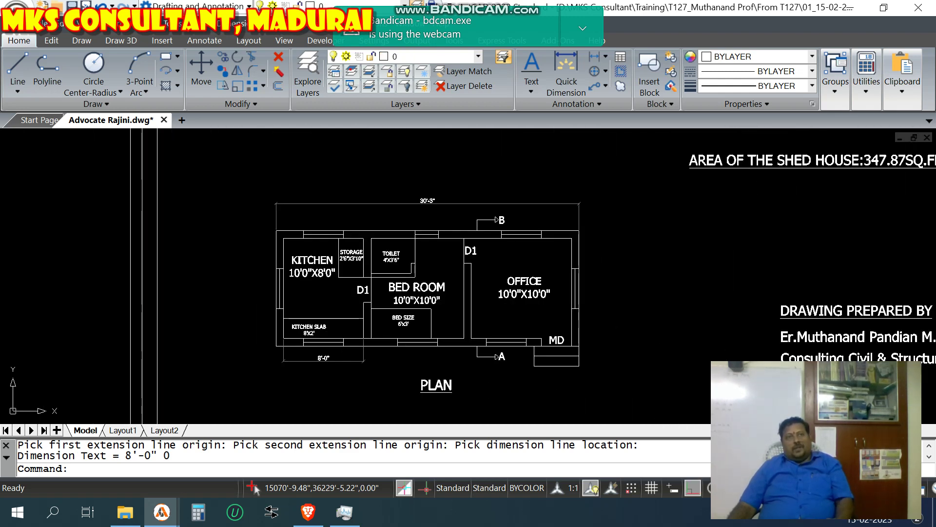
pyautogui.scroll(-3, 386, 369)
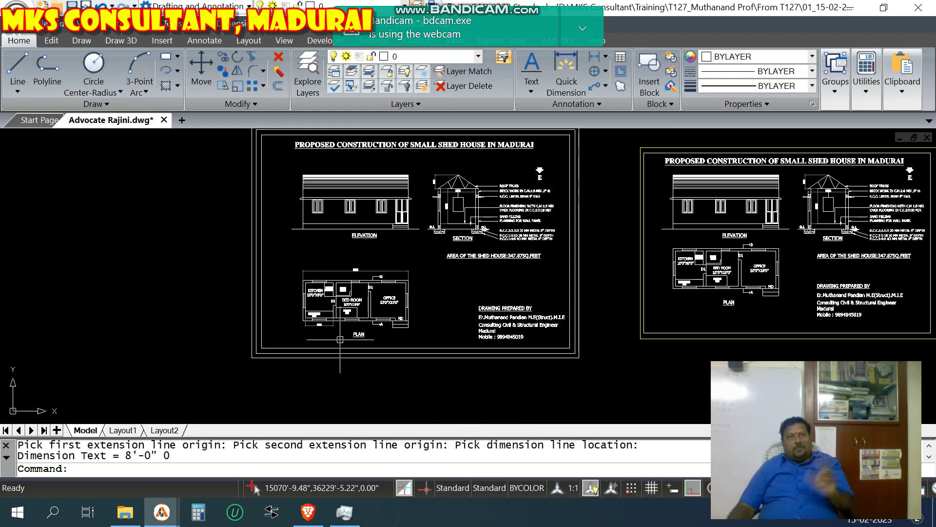
pyautogui.scroll(2, 341, 317)
pyautogui.scroll(-1, 322, 336)
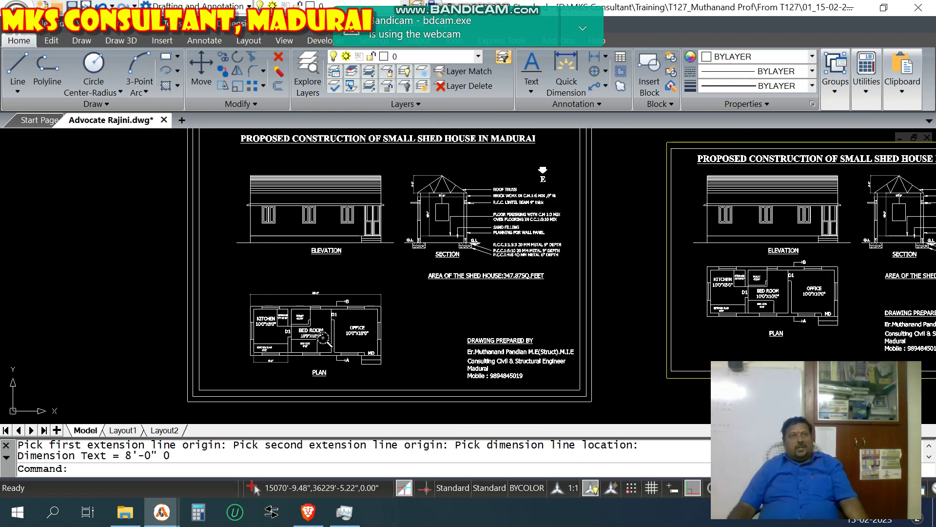
pyautogui.scroll(-2, 511, 390)
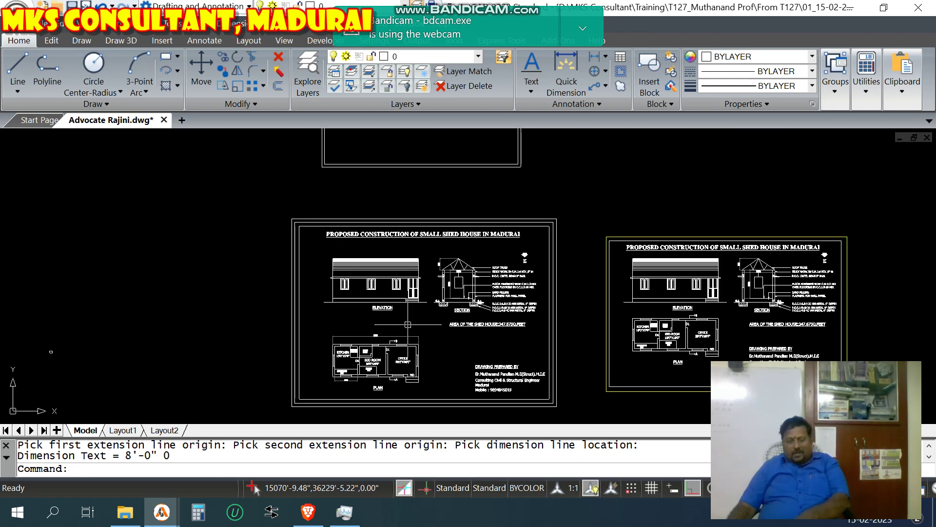
pyautogui.scroll(5, 397, 407)
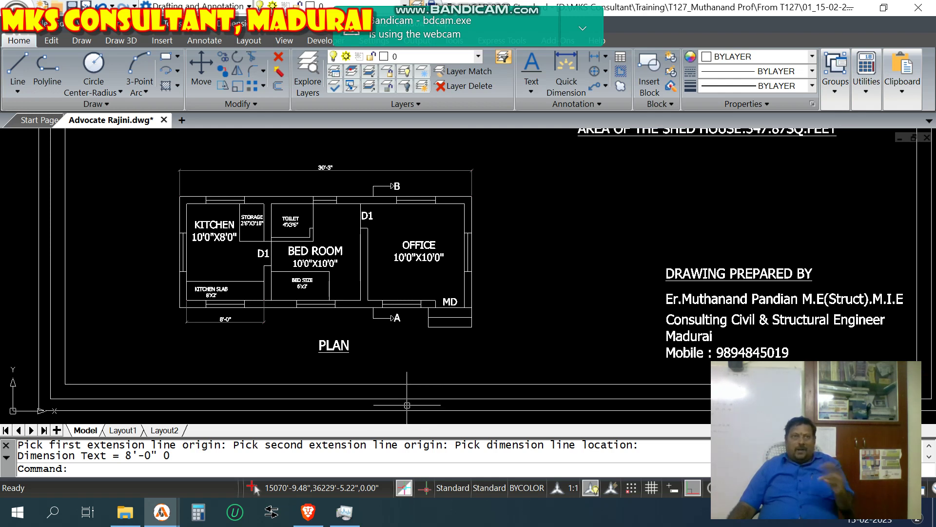
pyautogui.scroll(-4, 365, 388)
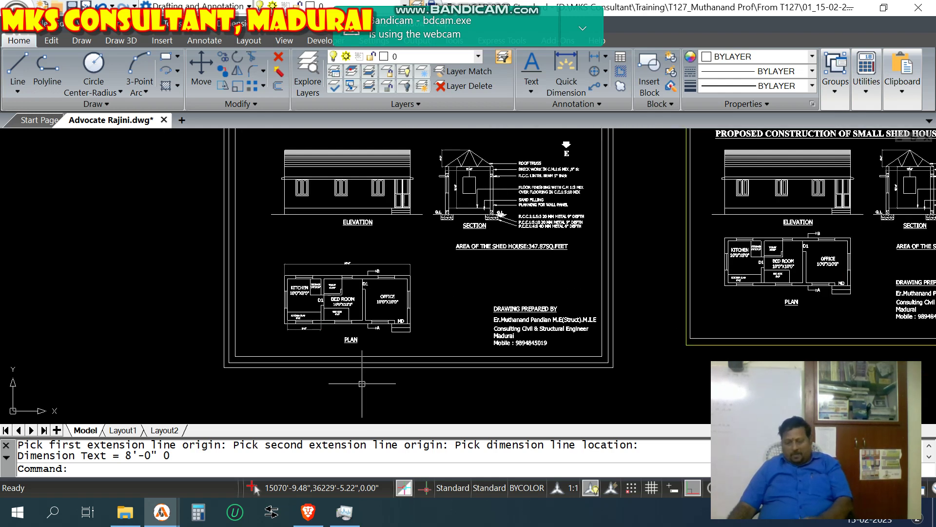
# Start a print to PDF24 with fit to paper turned off, inches as the unit and a scale of 1/8" = 1'-0"
pyautogui.hotkey('ctrl', 'p')
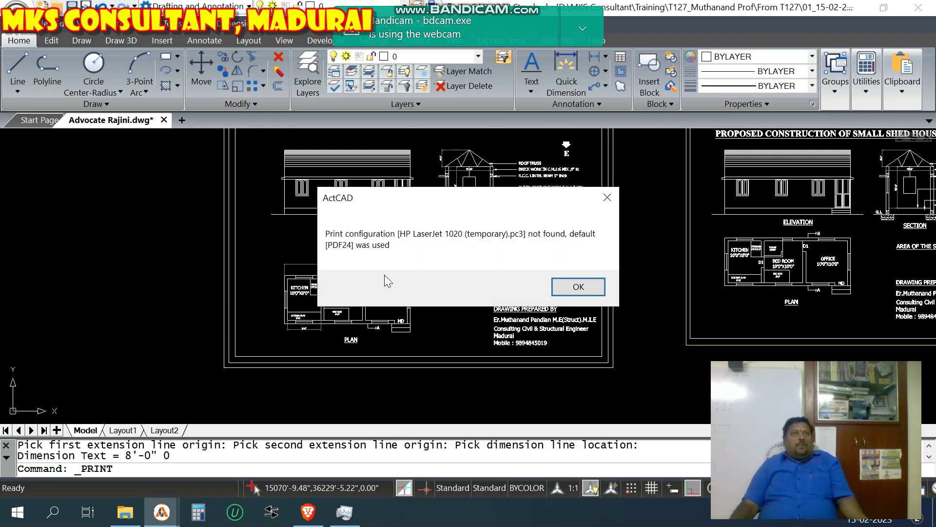
pyautogui.click(580, 288)
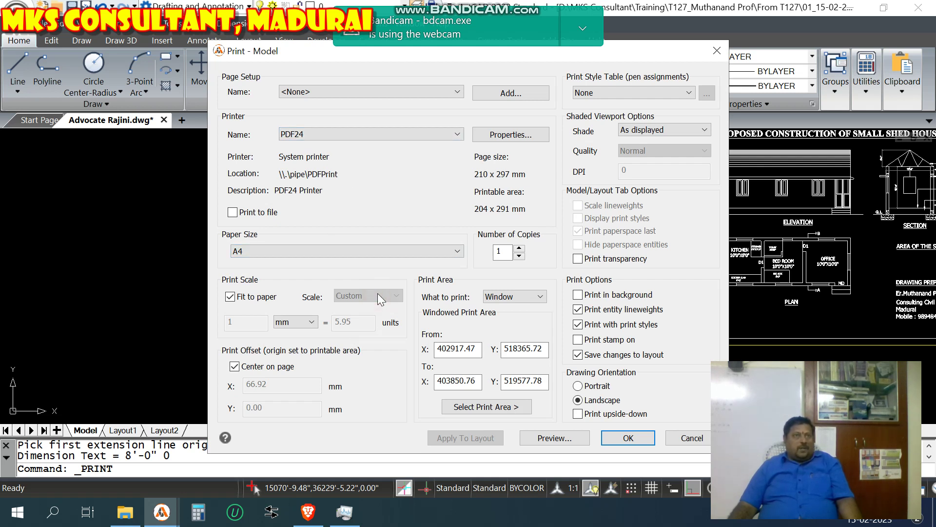
pyautogui.click(251, 296)
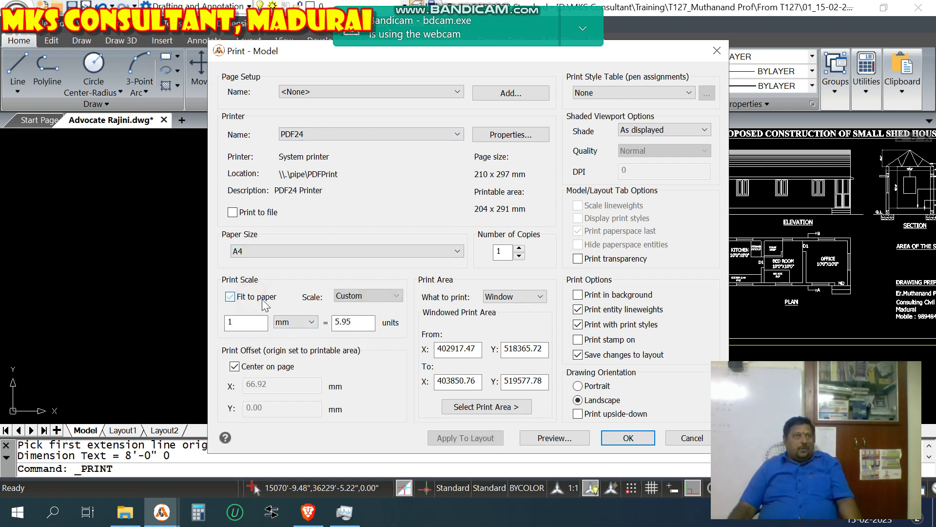
pyautogui.click(358, 297)
pyautogui.click(364, 268)
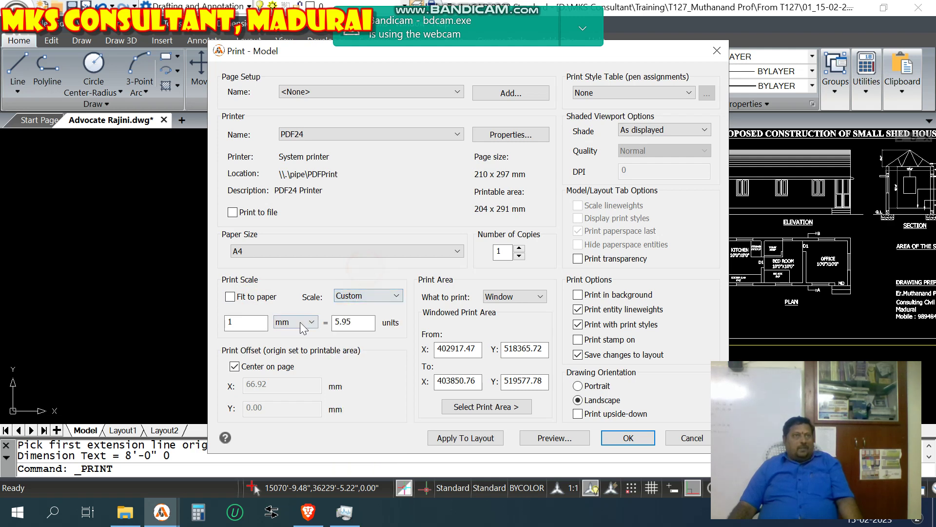
pyautogui.click(295, 321)
pyautogui.click(293, 332)
pyautogui.click(371, 297)
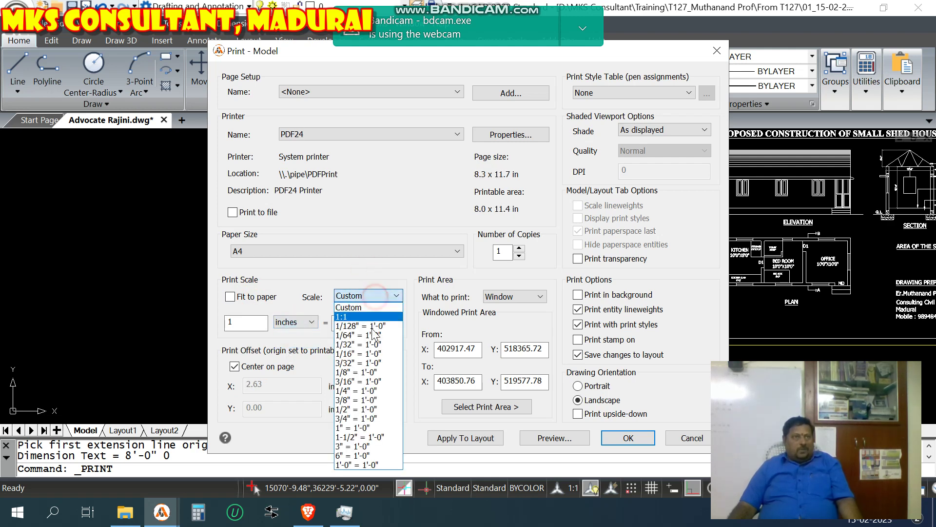
pyautogui.click(373, 372)
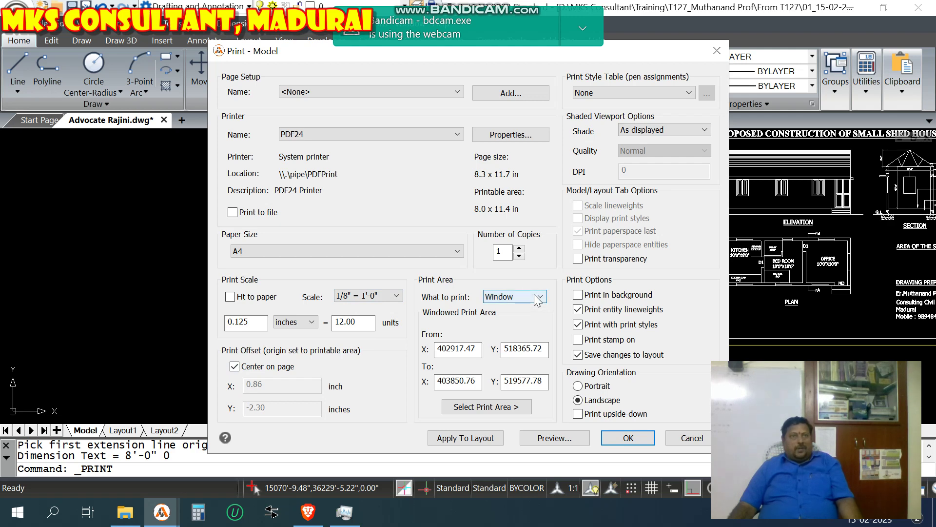
# Define the print window from corner to corner of the dimensioned sheet's outer frame
pyautogui.click(495, 406)
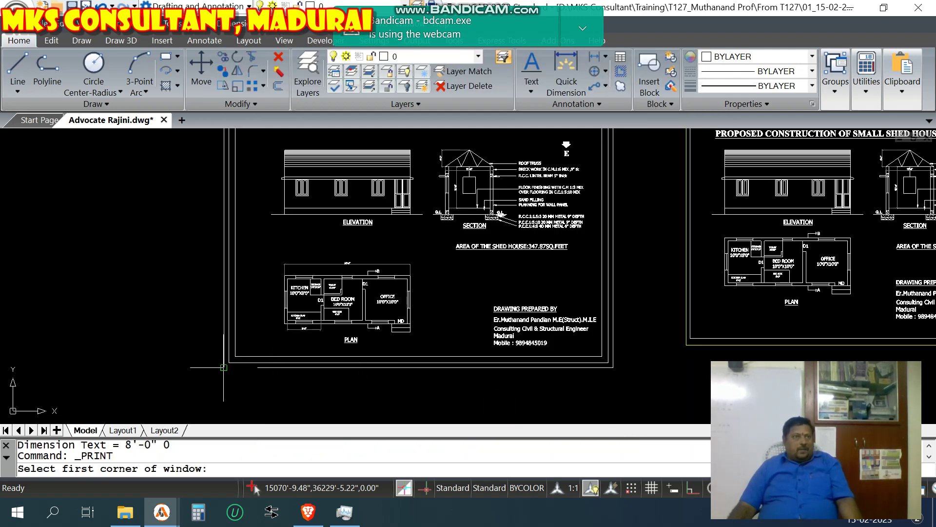
pyautogui.click(225, 382)
pyautogui.scroll(-2, 225, 383)
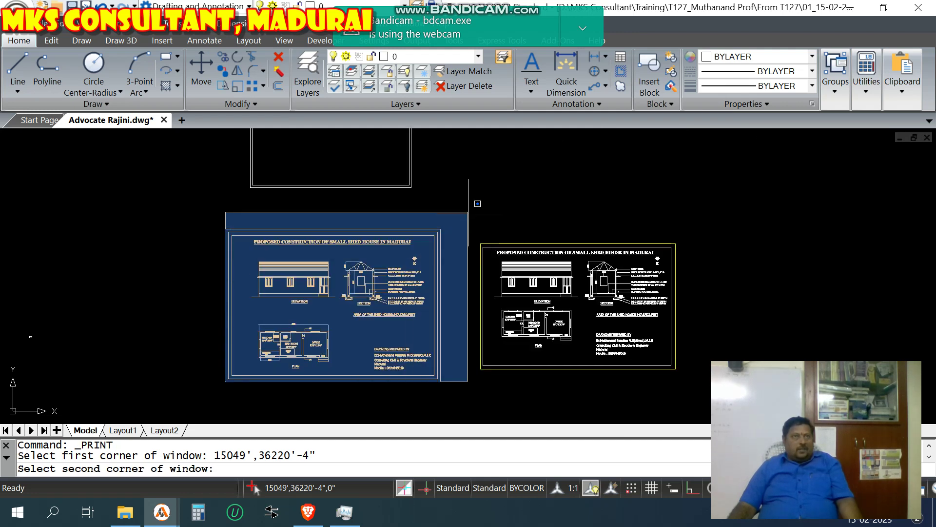
pyautogui.click(442, 228)
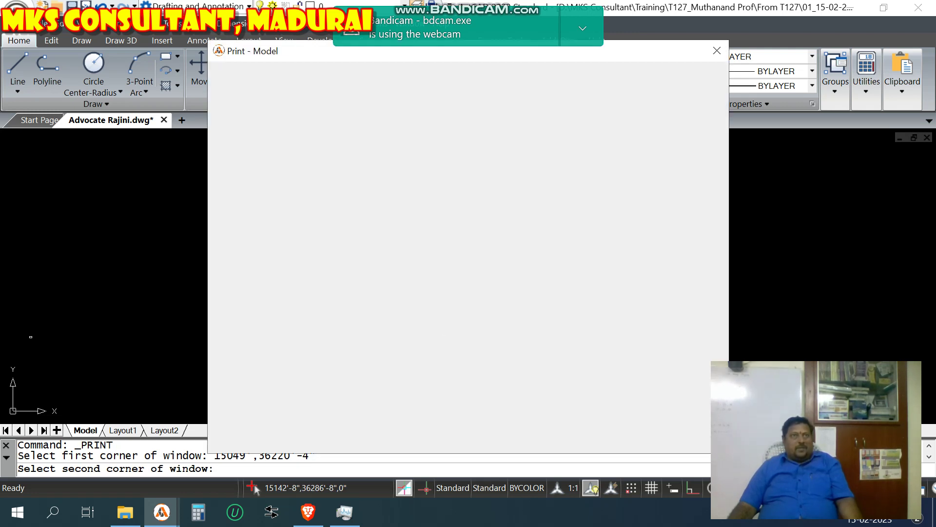
# Set the drawing orientation to landscape and preview the sheet before printing it to PDF24
pyautogui.click(605, 400)
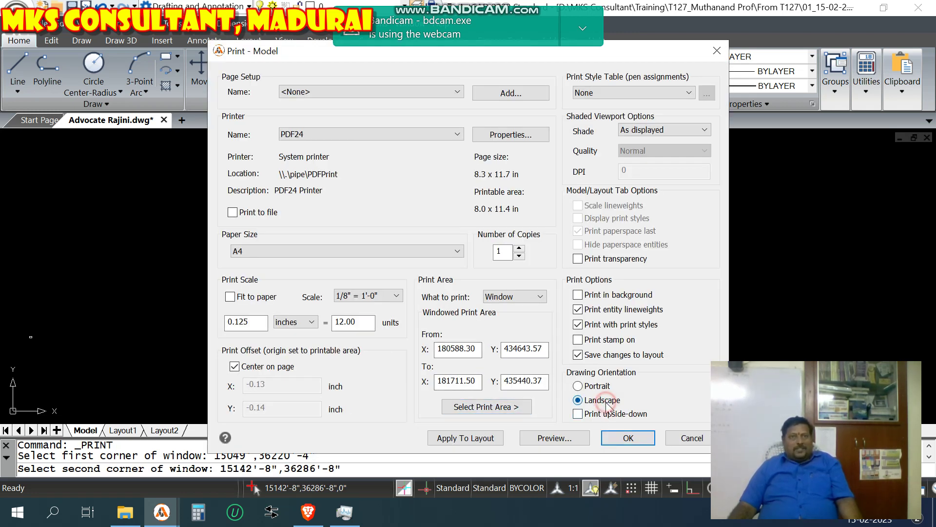
pyautogui.click(599, 386)
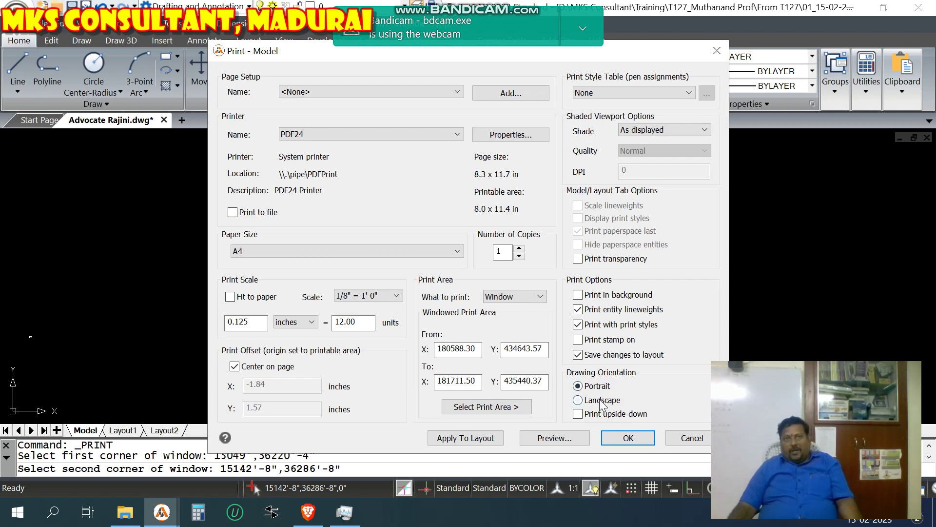
pyautogui.click(600, 401)
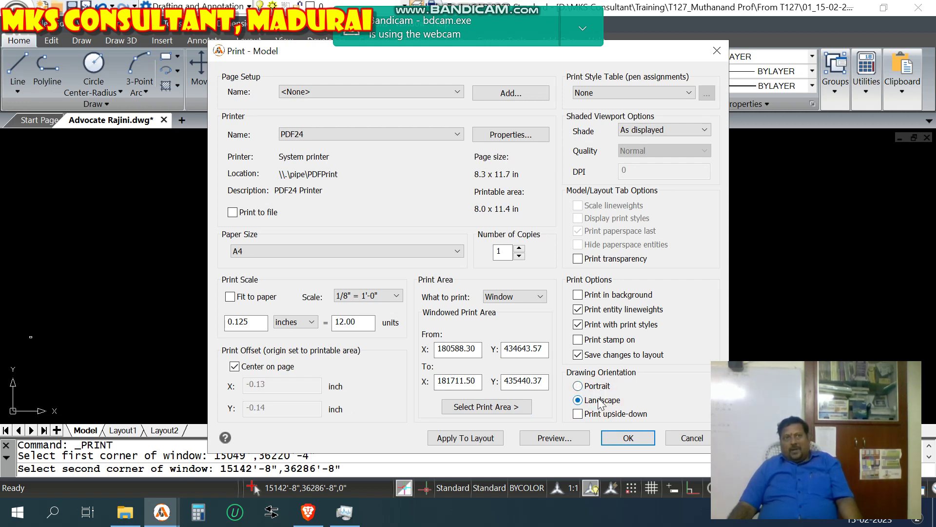
pyautogui.click(545, 440)
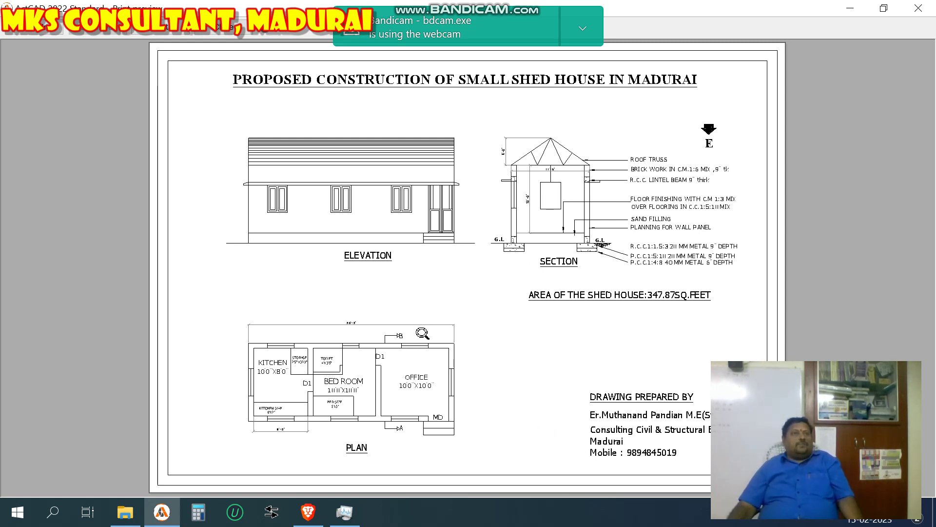
pyautogui.scroll(2, 358, 386)
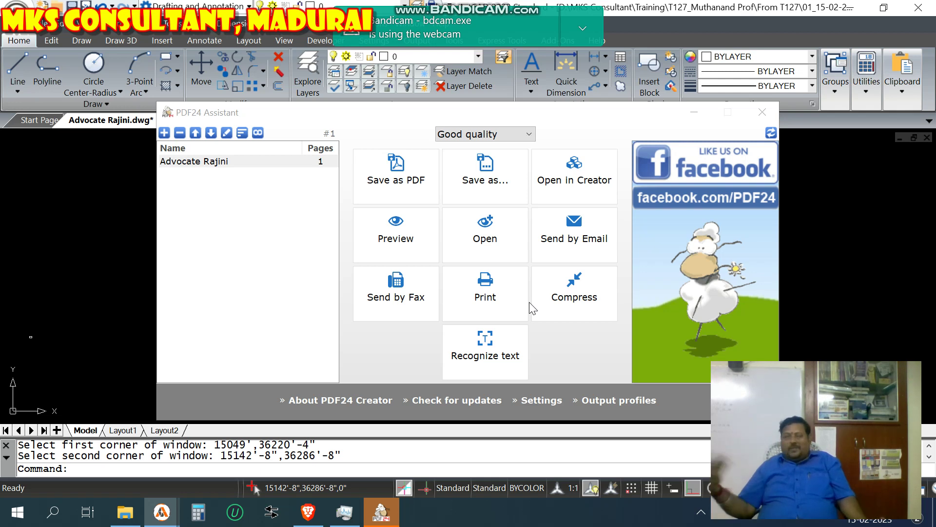
# Save the printout as a PDF under the proposed file name in the T127 training project's From T127\01_15-02-23 folder on drive D
pyautogui.click(392, 182)
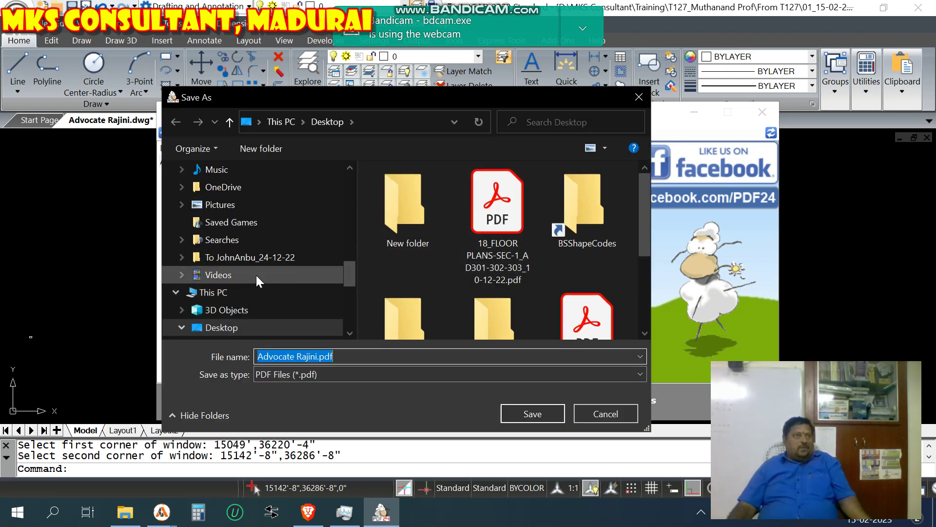
pyautogui.scroll(-4, 247, 273)
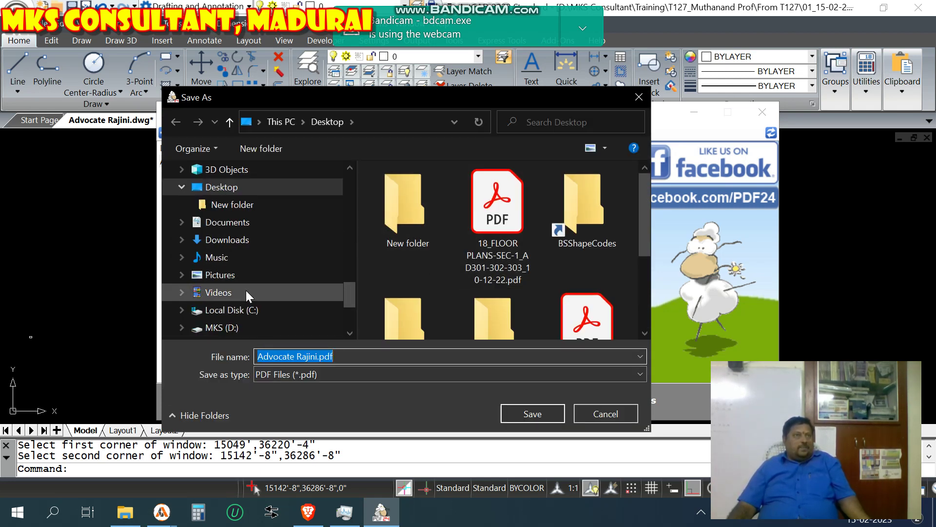
pyautogui.click(229, 275)
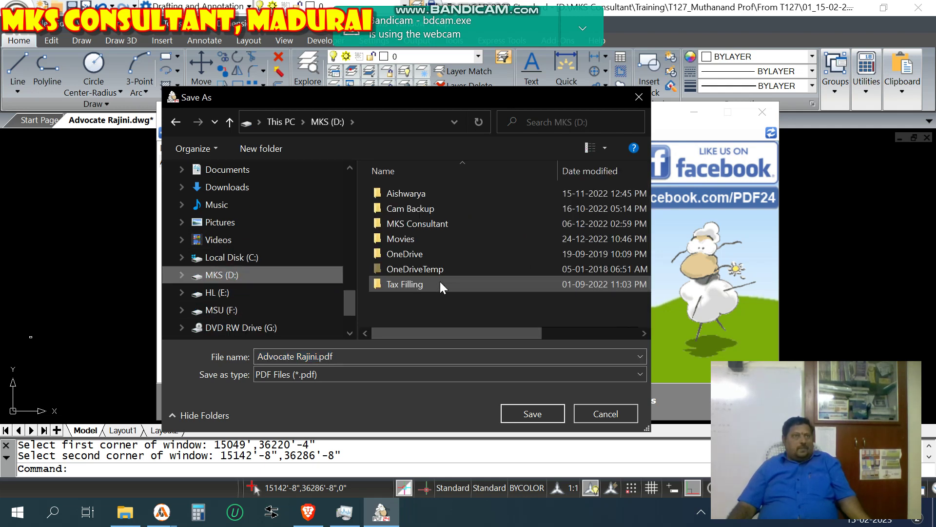
pyautogui.click(422, 225)
pyautogui.doubleClick(405, 297)
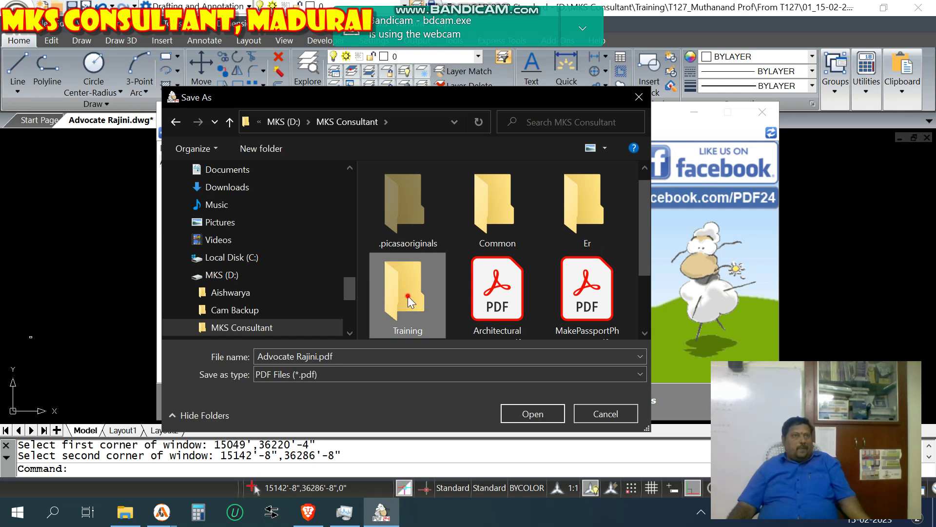
pyautogui.doubleClick(421, 208)
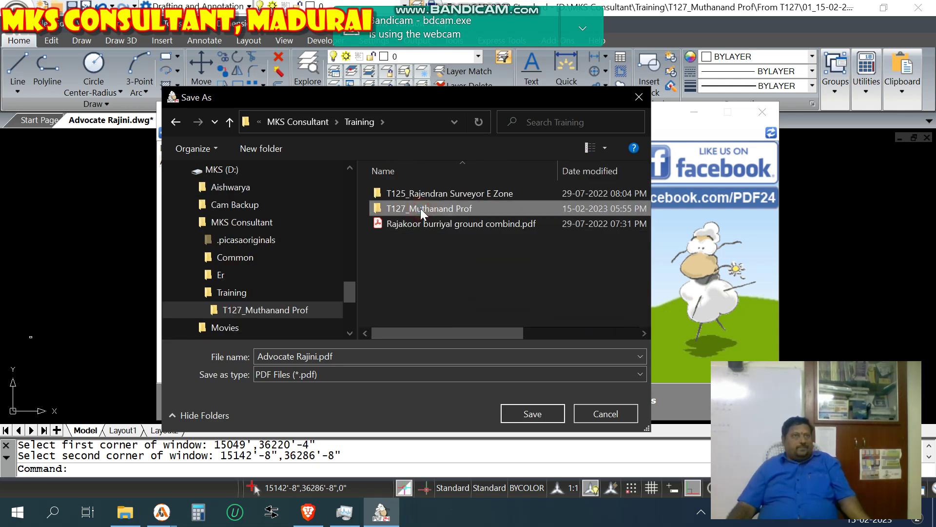
pyautogui.doubleClick(422, 194)
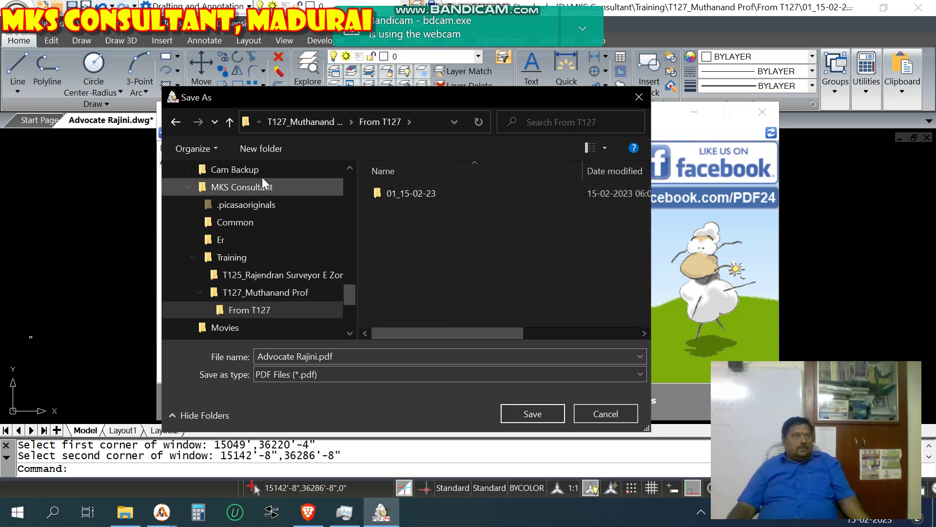
pyautogui.doubleClick(400, 194)
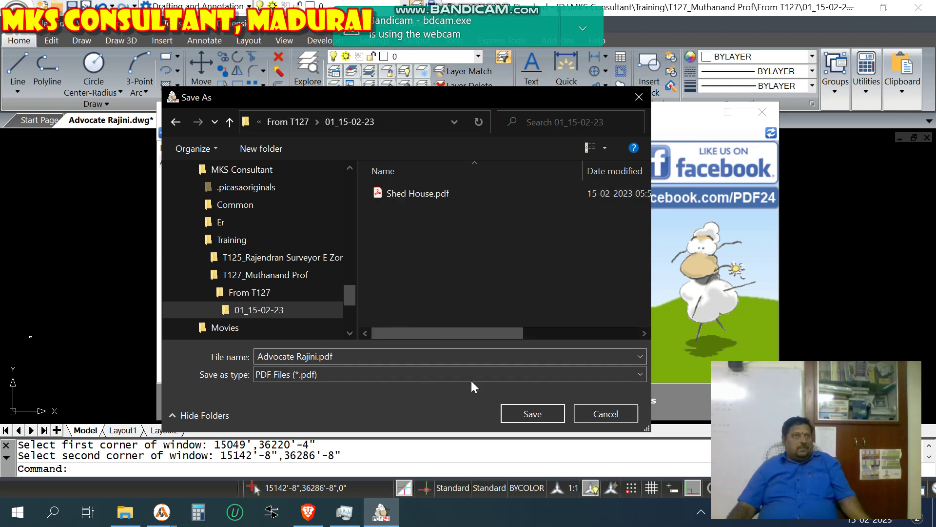
pyautogui.click(535, 415)
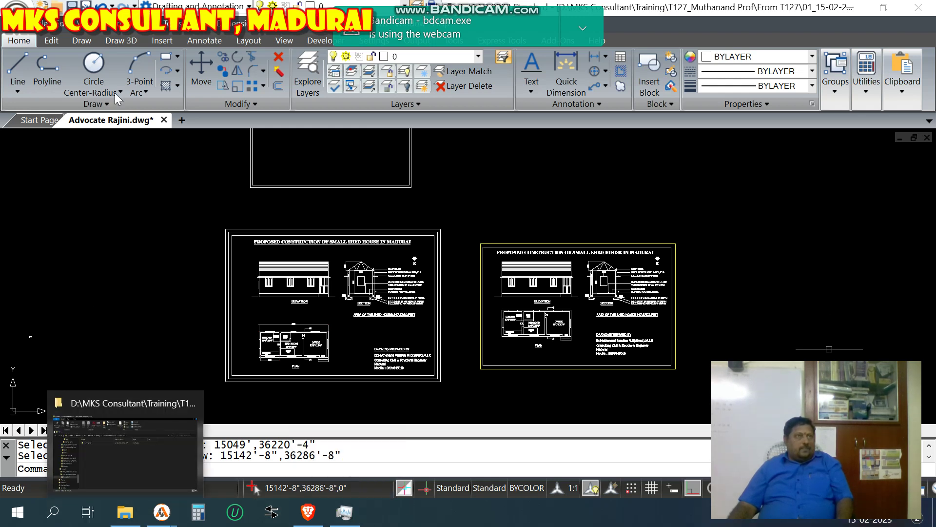
pyautogui.click(581, 30)
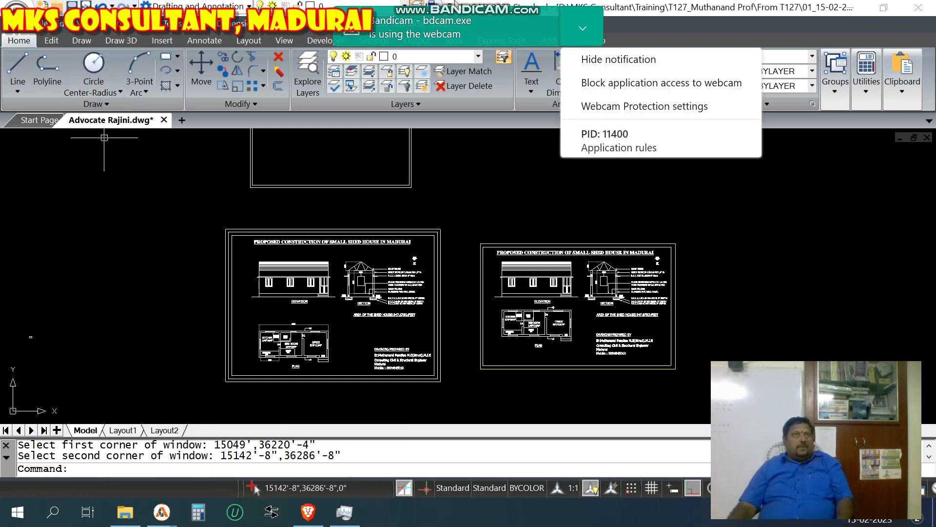
pyautogui.click(797, 245)
pyautogui.click(762, 219)
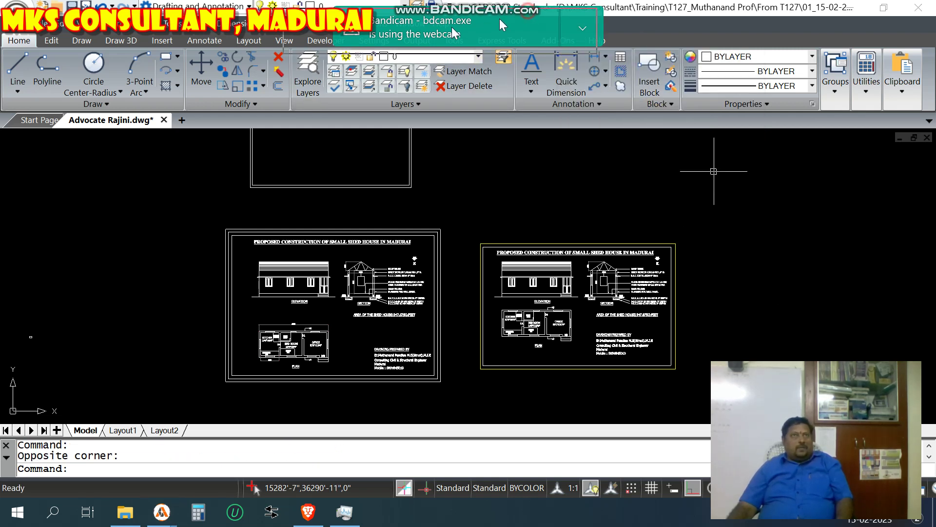
pyautogui.hotkey('ctrl', 's')
pyautogui.moveTo(532, 16)
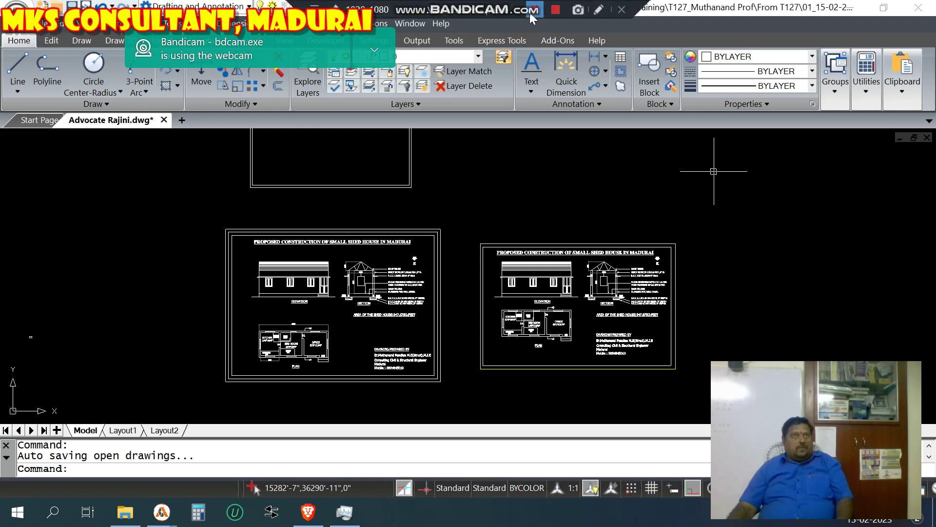